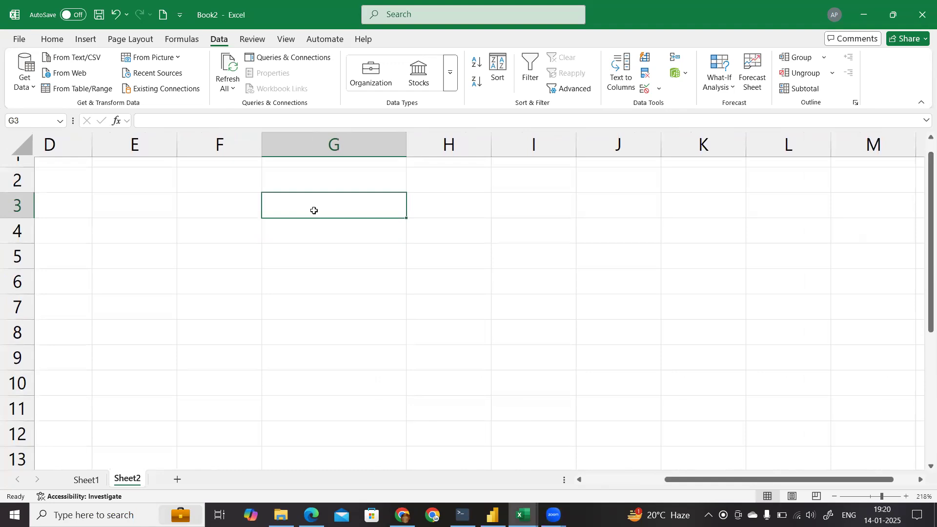
# Step: Enter the date 14-01-2025 in cell G3
pyautogui.write('14')
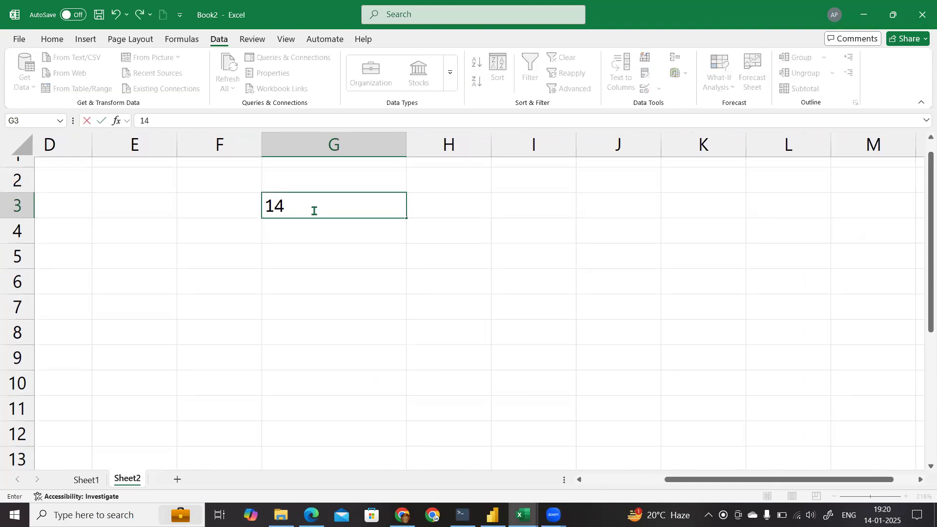
pyautogui.write('-01-2025')
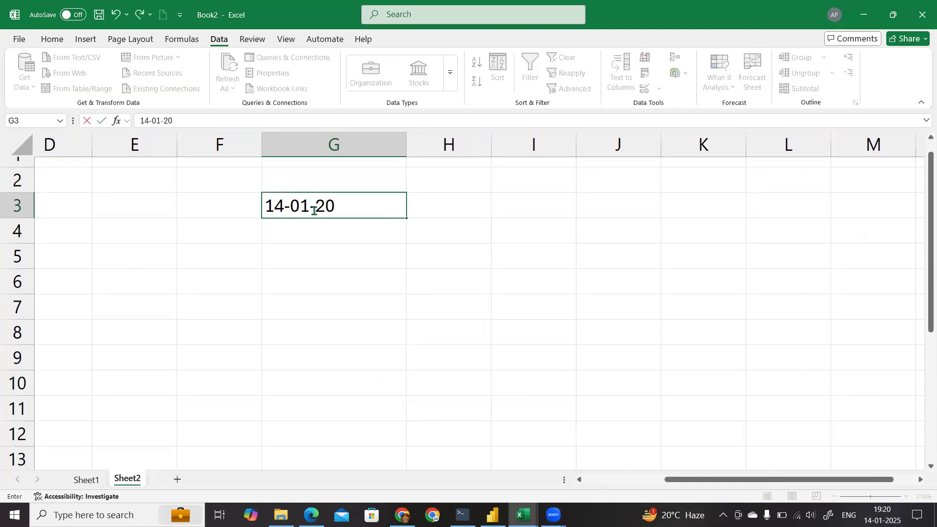
pyautogui.press('Return')
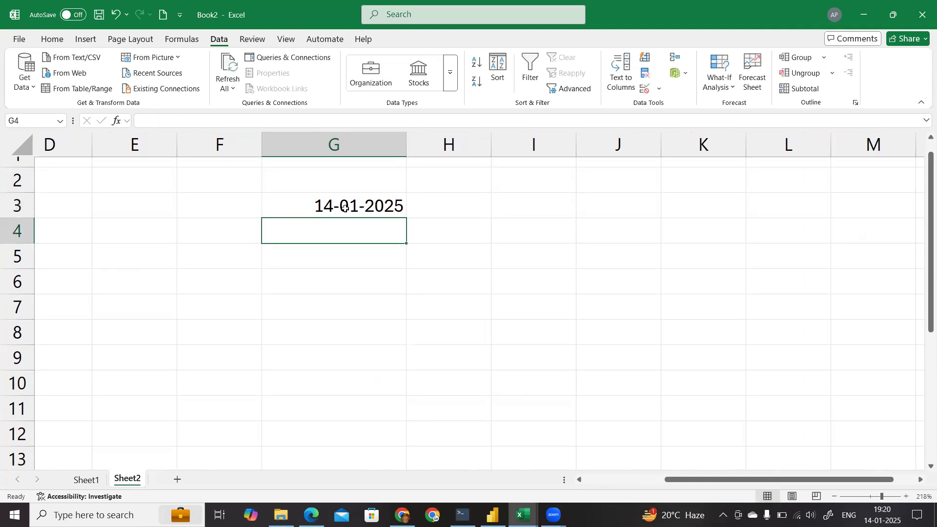
pyautogui.click(344, 207)
pyautogui.click(349, 277)
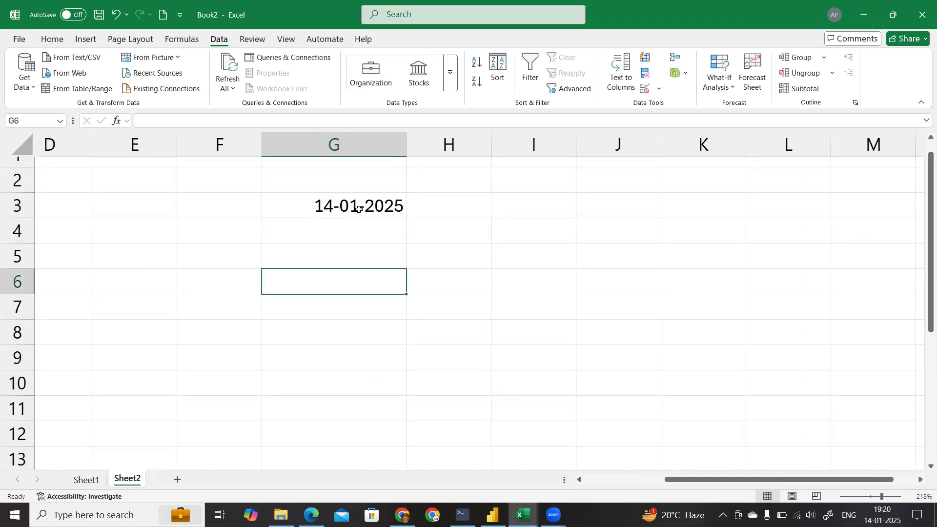
pyautogui.click(358, 209)
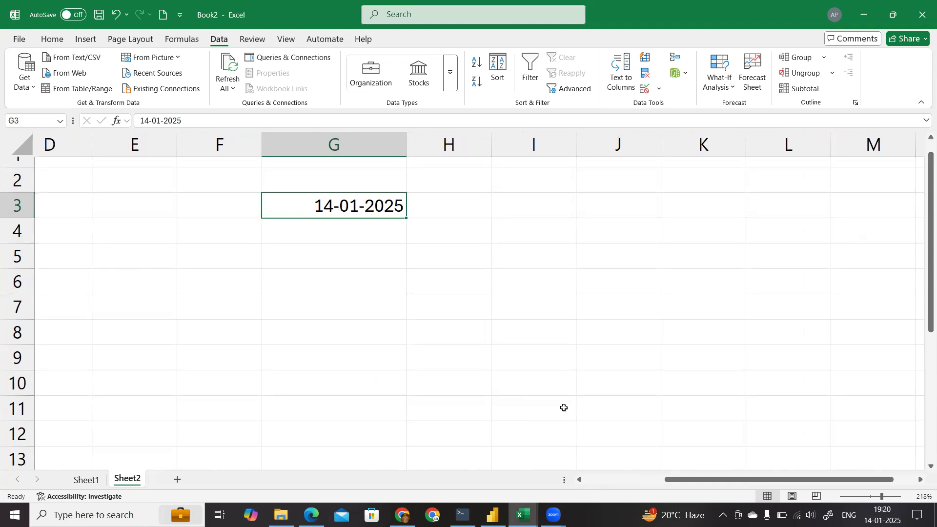
# Step: Enter the format label DD-MM-YYYY in cell H4
pyautogui.click(470, 228)
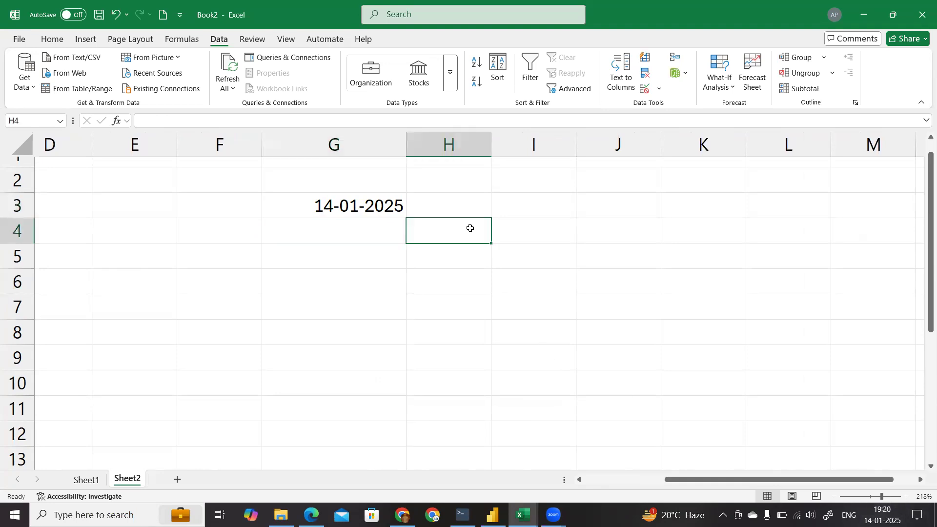
pyautogui.write('DD-')
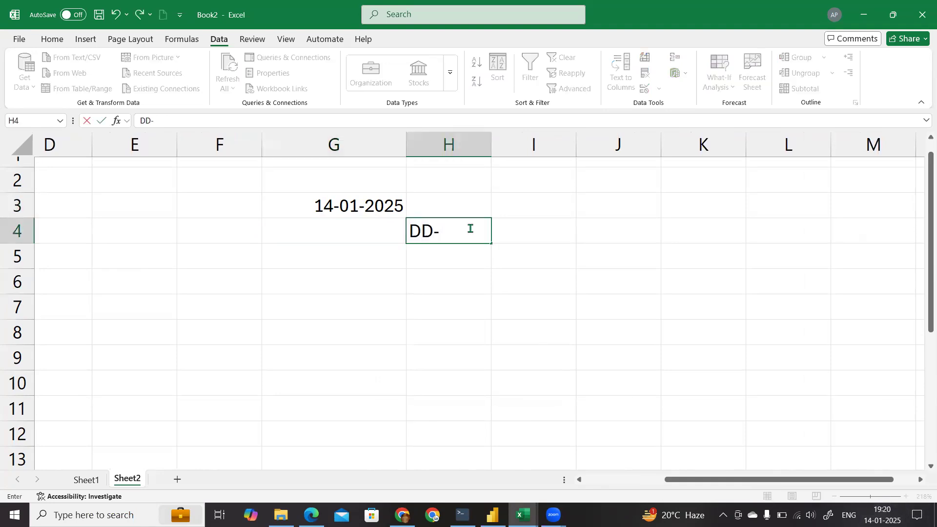
pyautogui.write('MM-YYYY')
pyautogui.press('Return')
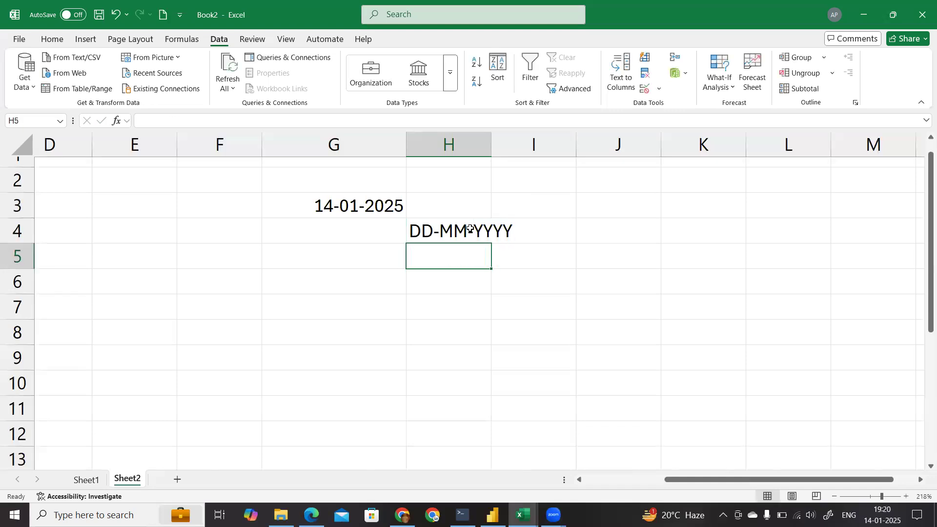
# Step: Widen column H so that it is roomier than its DD-MM-YYYY label
pyautogui.doubleClick(491, 144)
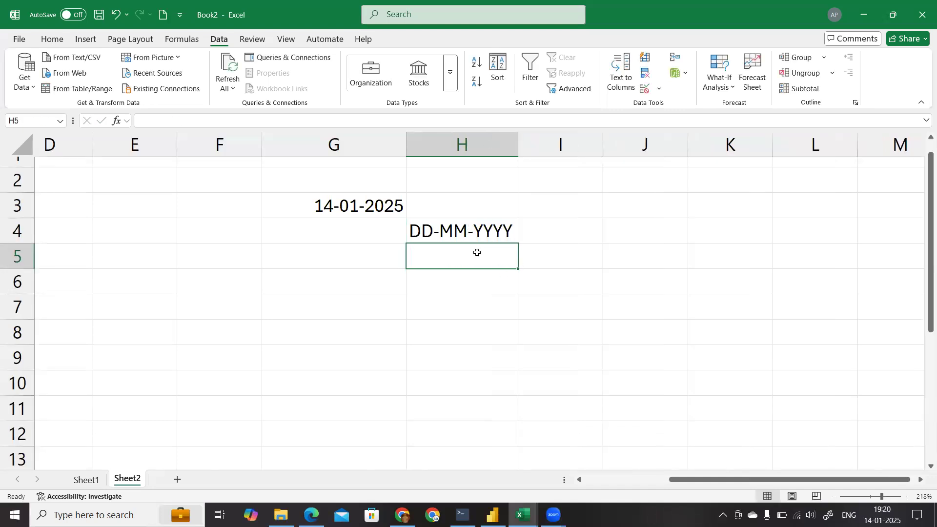
pyautogui.click(320, 202)
pyautogui.click(314, 245)
pyautogui.click(456, 235)
pyautogui.moveTo(518, 144); pyautogui.dragTo(561, 144)
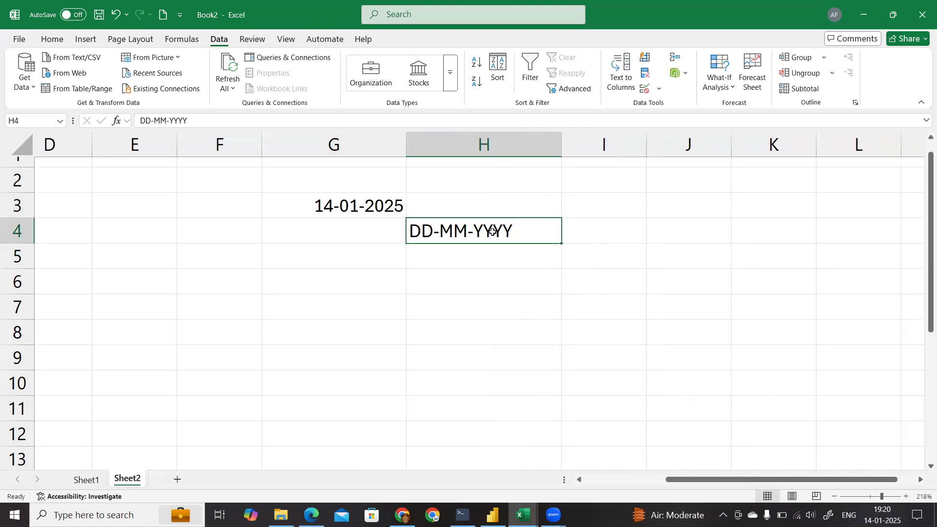
# Step: Enter the date 01-14-2025, with the month first, in cell G5
pyautogui.click(315, 260)
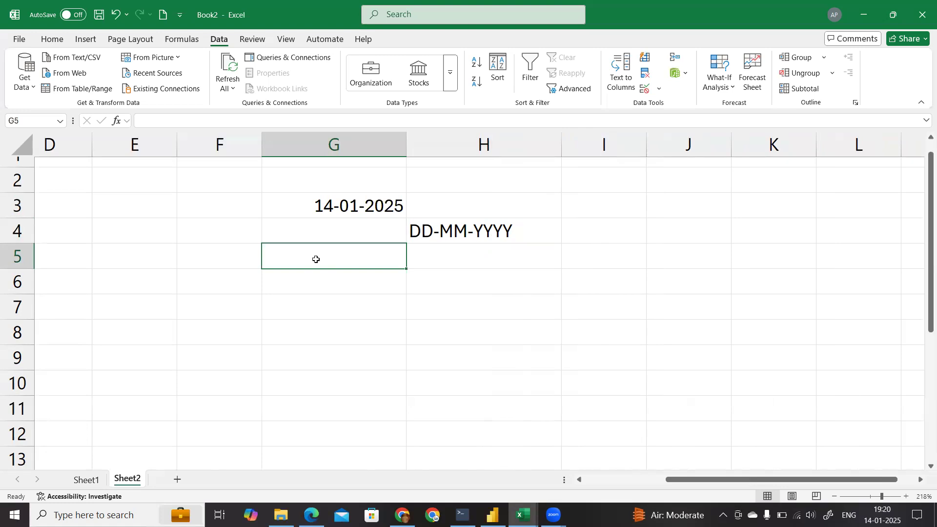
pyautogui.write('01-14-202')
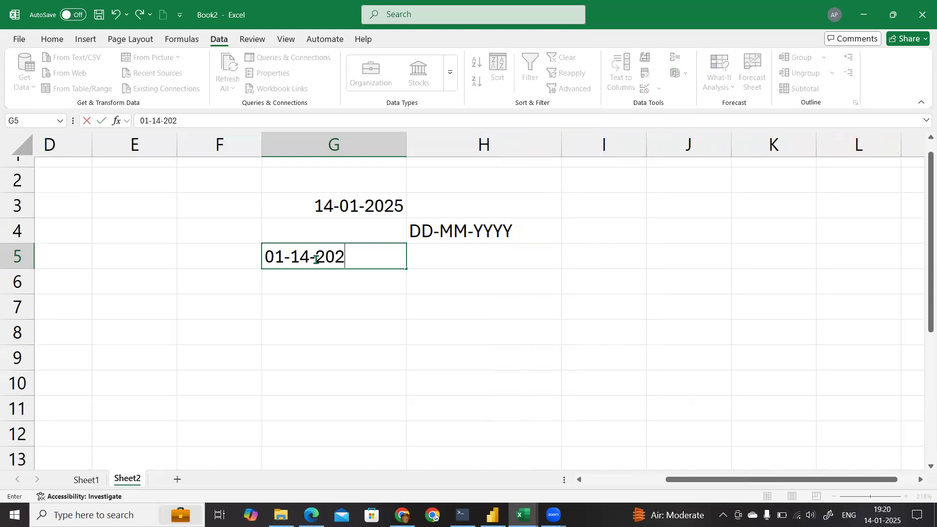
pyautogui.write('5')
pyautogui.press('Return')
pyautogui.press('Up')
# Step: Enter the format label MM-DD-YYYY in cell H5
pyautogui.click(436, 263)
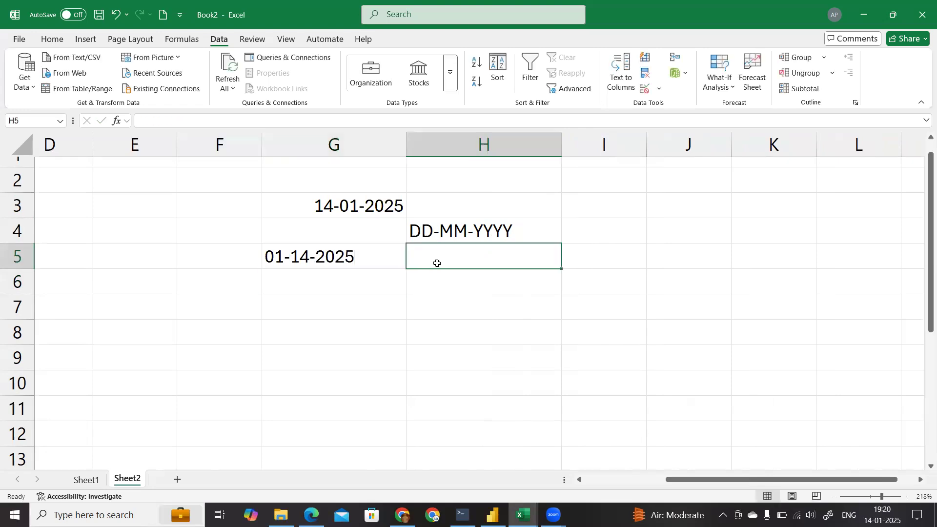
pyautogui.write('MM-')
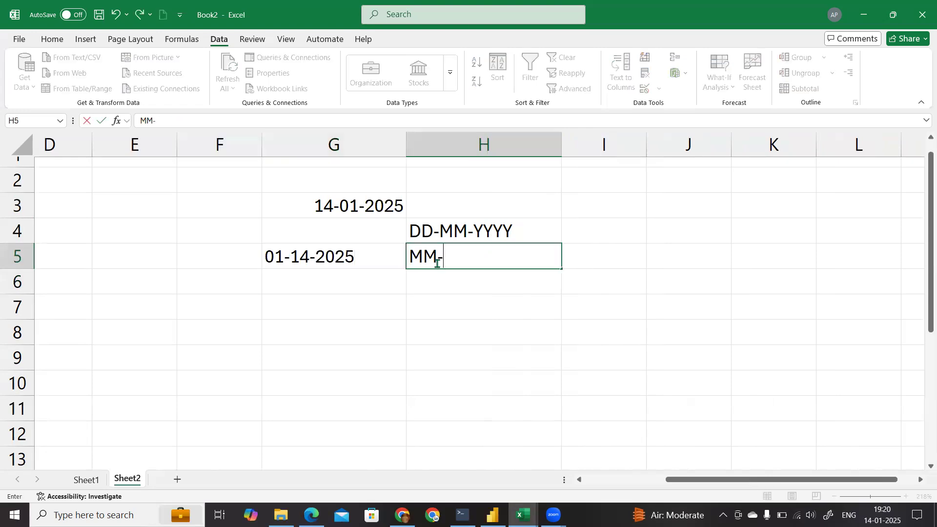
pyautogui.write('DD-YYYY')
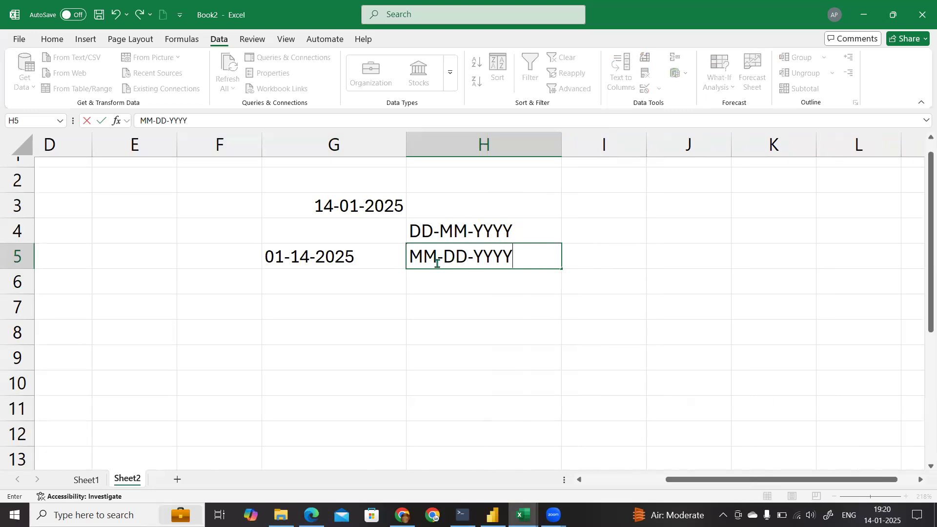
pyautogui.press('Return')
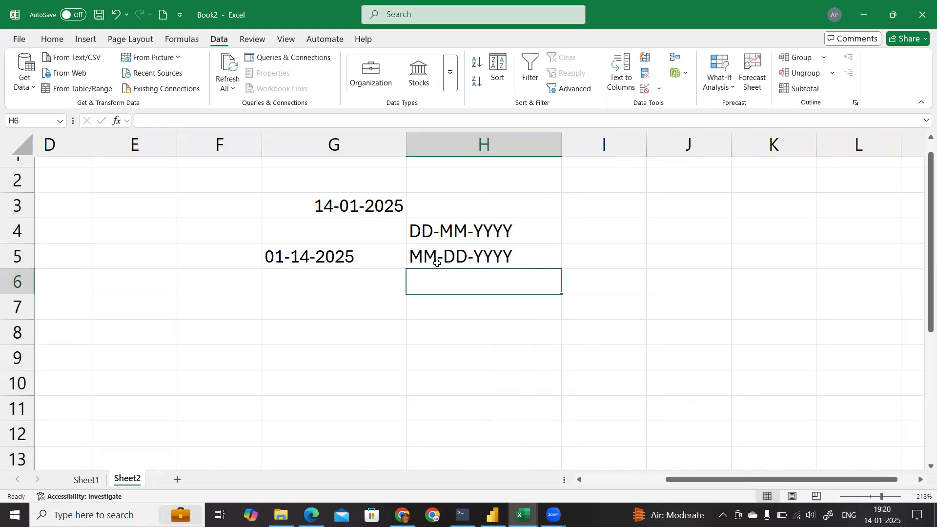
# Step: Compare the date entries in G3 and G5 with their format labels in H4 and H5
pyautogui.click(332, 262)
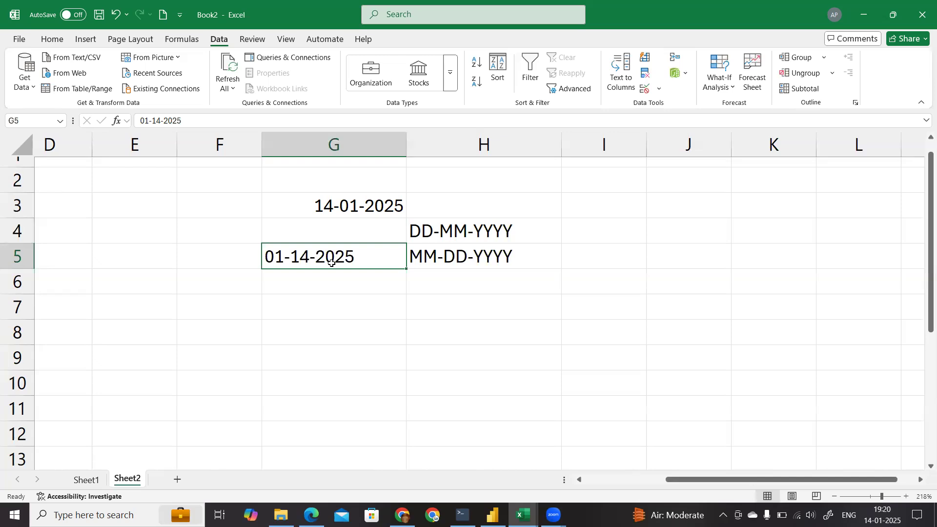
pyautogui.click(453, 255)
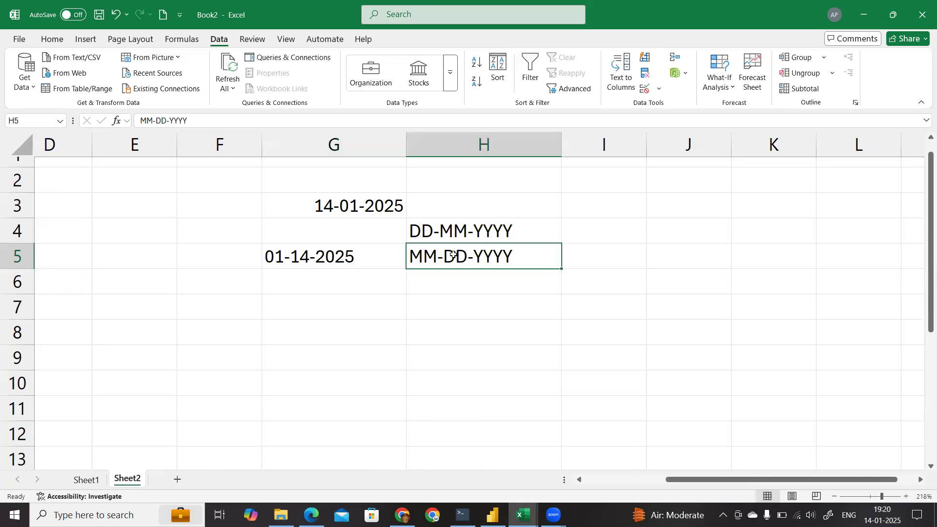
pyautogui.click(334, 258)
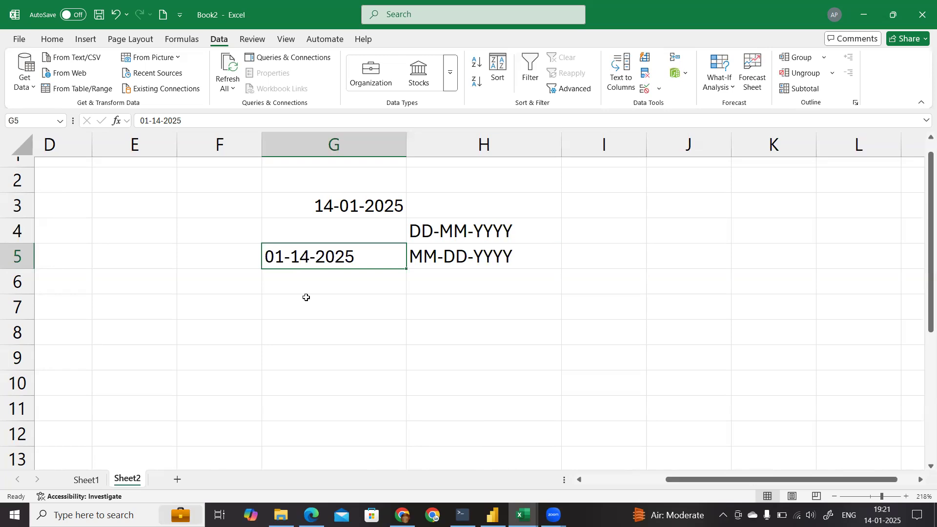
pyautogui.click(347, 272)
pyautogui.click(335, 257)
pyautogui.click(299, 285)
pyautogui.click(310, 259)
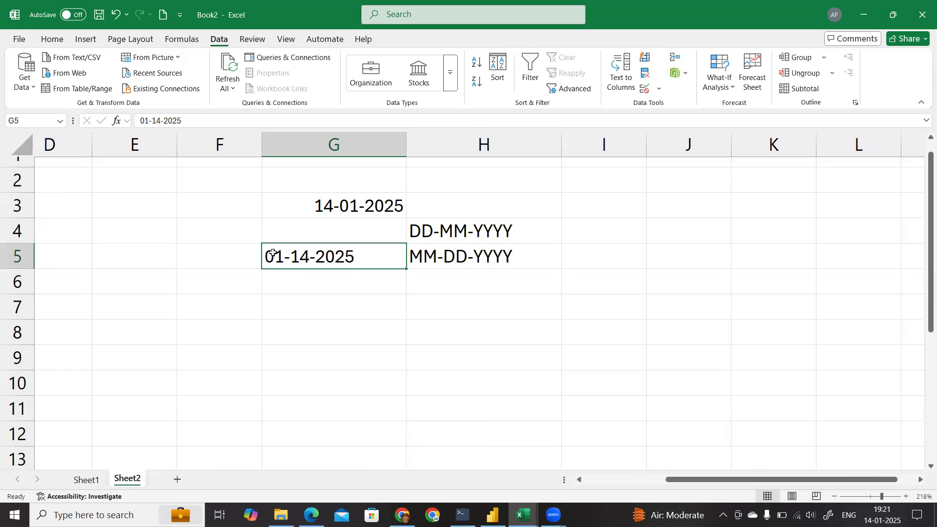
pyautogui.click(348, 207)
pyautogui.click(442, 234)
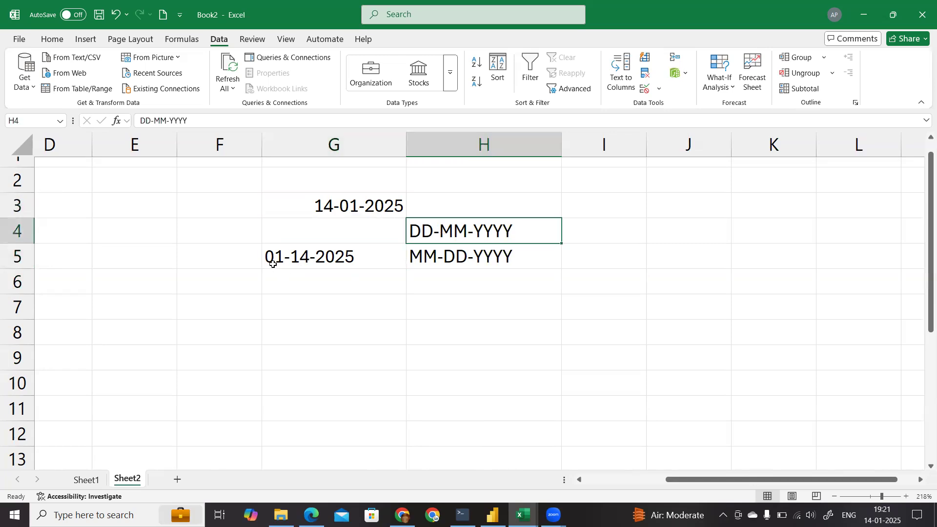
pyautogui.click(294, 261)
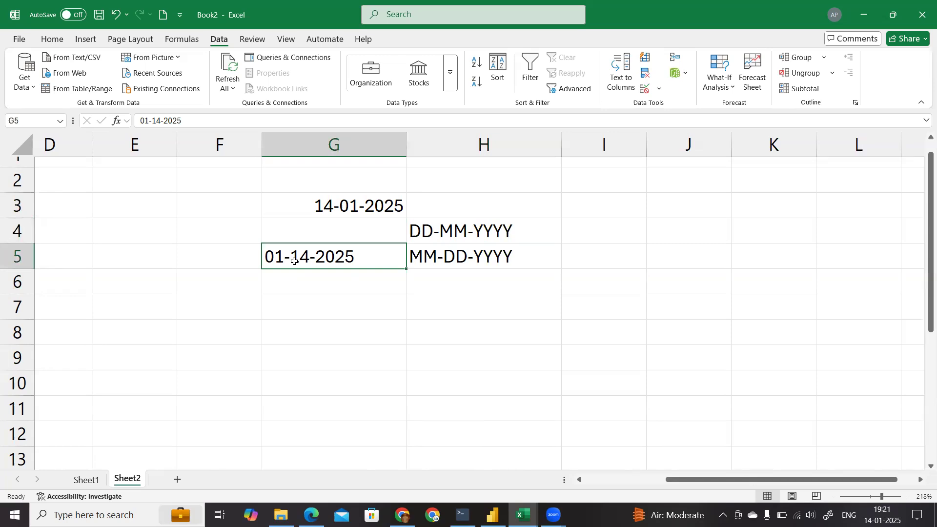
pyautogui.click(295, 273)
# Step: Try the Currency and Short Date number formats on the date in cell G5
pyautogui.click(324, 254)
pyautogui.click(53, 40)
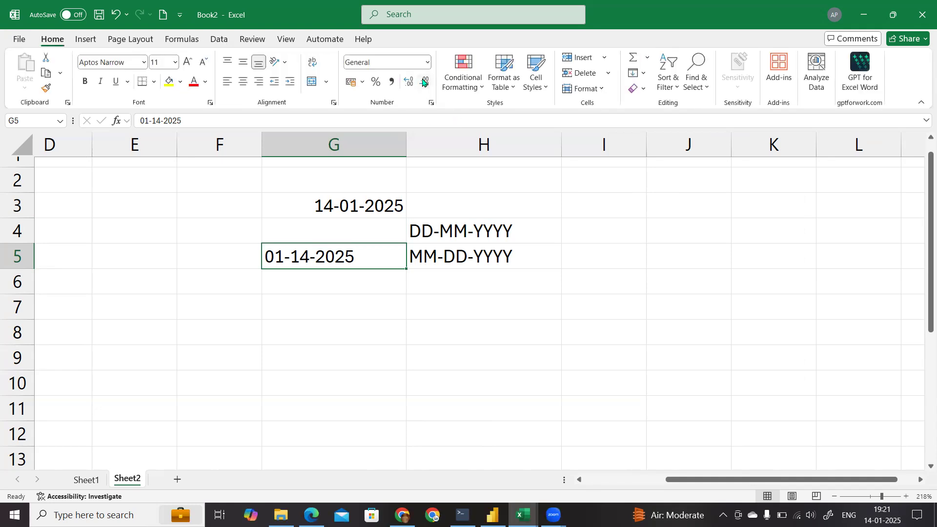
pyautogui.click(428, 63)
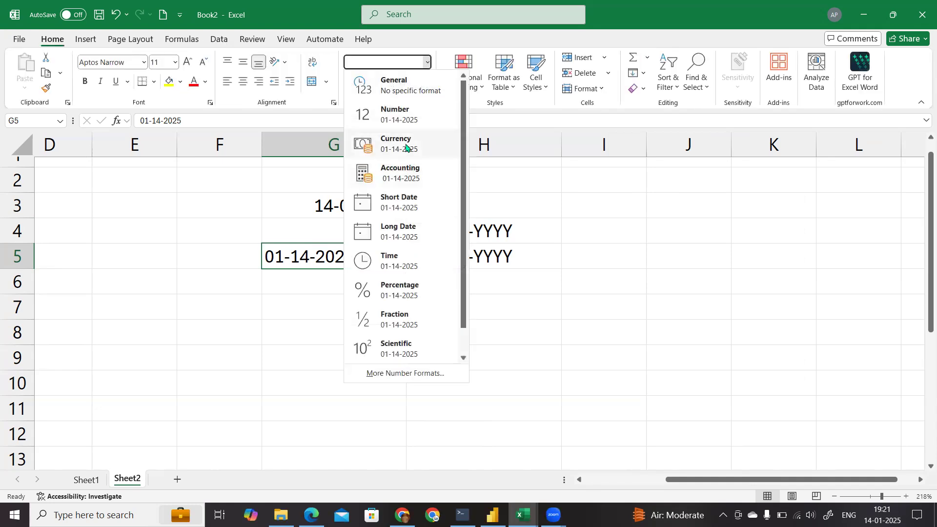
pyautogui.click(405, 146)
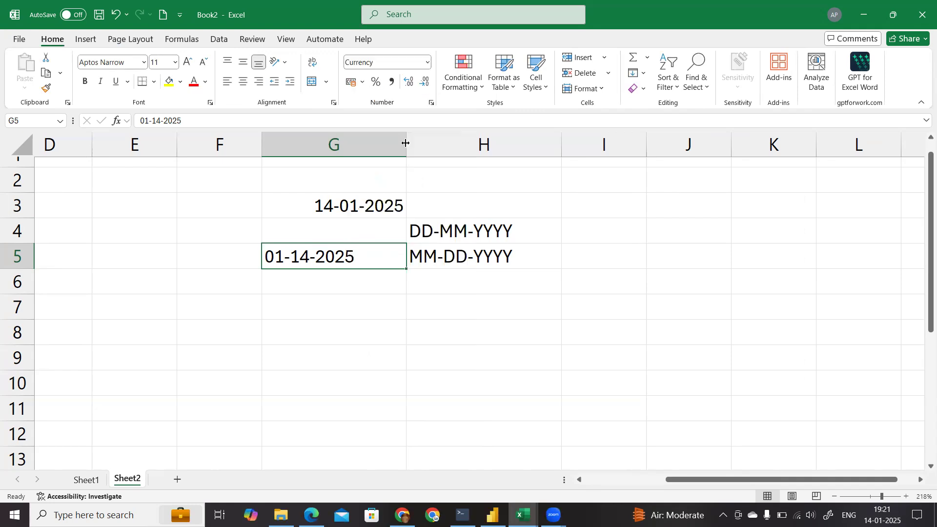
pyautogui.click(425, 64)
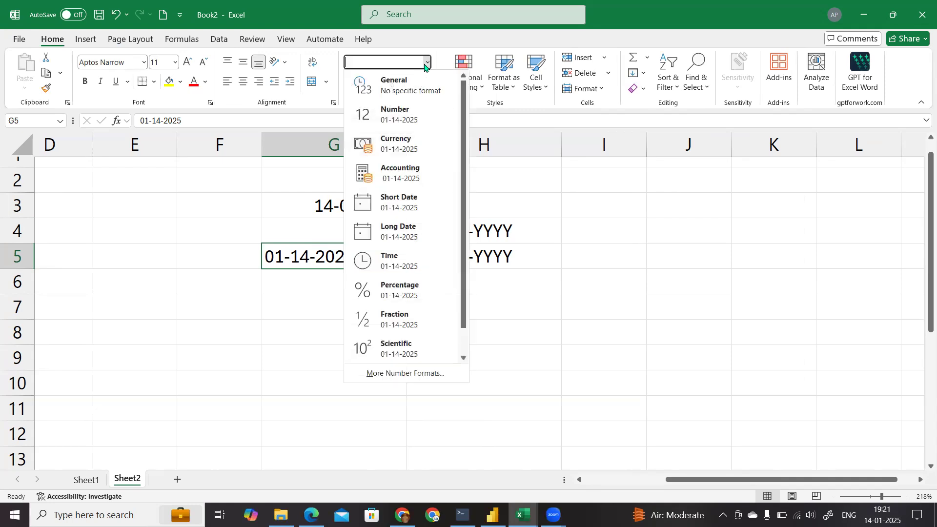
pyautogui.click(399, 204)
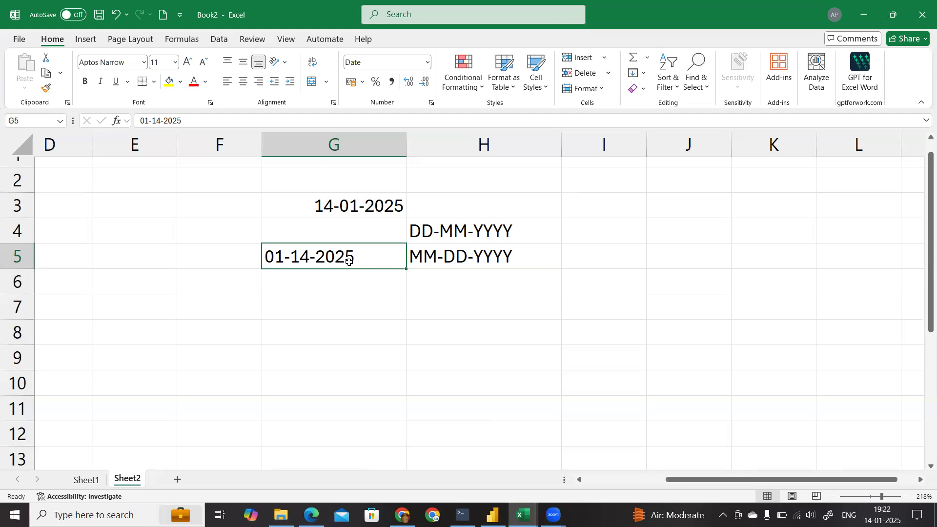
# Step: Apply the custom number format mm-dd-yyyy to cell G5
pyautogui.click(431, 103)
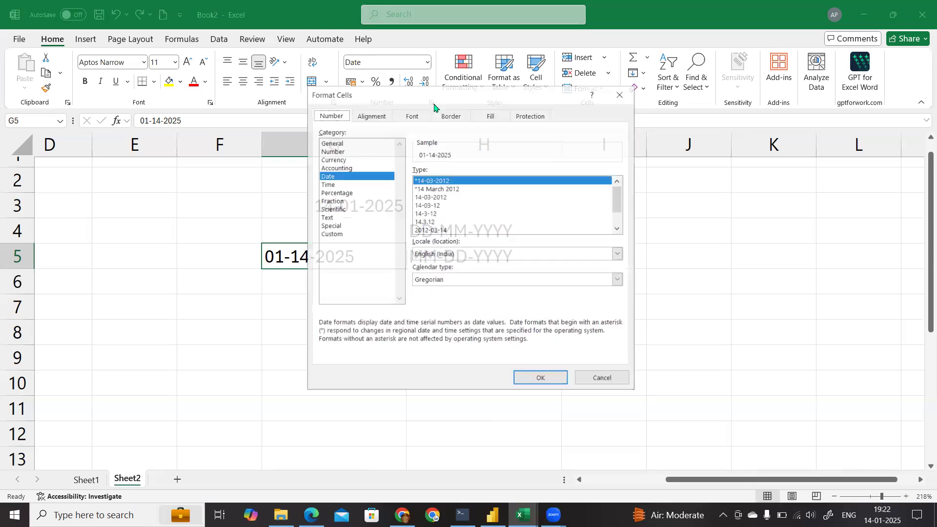
pyautogui.click(336, 233)
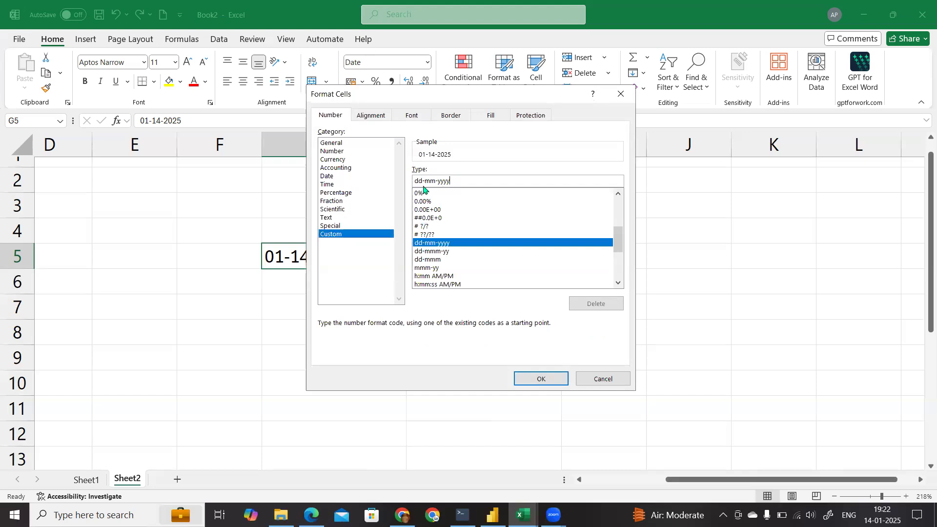
pyautogui.click(456, 186)
pyautogui.press('BackSpace')
pyautogui.press('BackSpace')
pyautogui.press('BackSpace')
pyautogui.press('BackSpace')
pyautogui.press('BackSpace')
pyautogui.press('BackSpace')
pyautogui.press('BackSpace')
pyautogui.press('BackSpace')
pyautogui.press('BackSpace')
pyautogui.press('BackSpace')
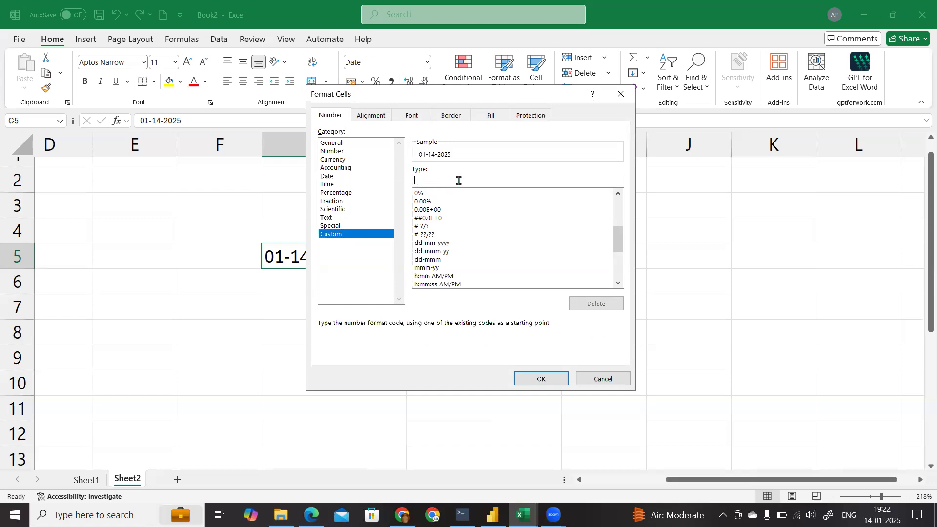
pyautogui.write('mm-dd-yyyy')
pyautogui.click(534, 376)
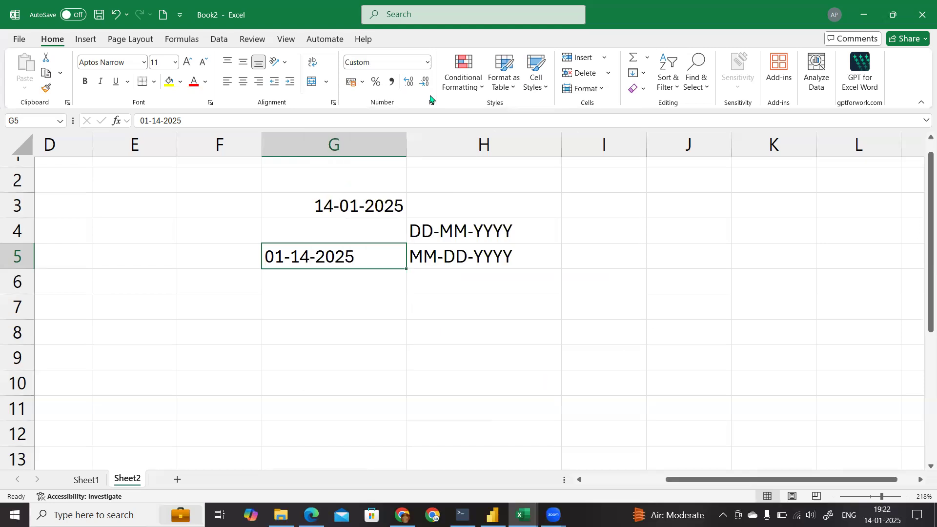
pyautogui.click(297, 303)
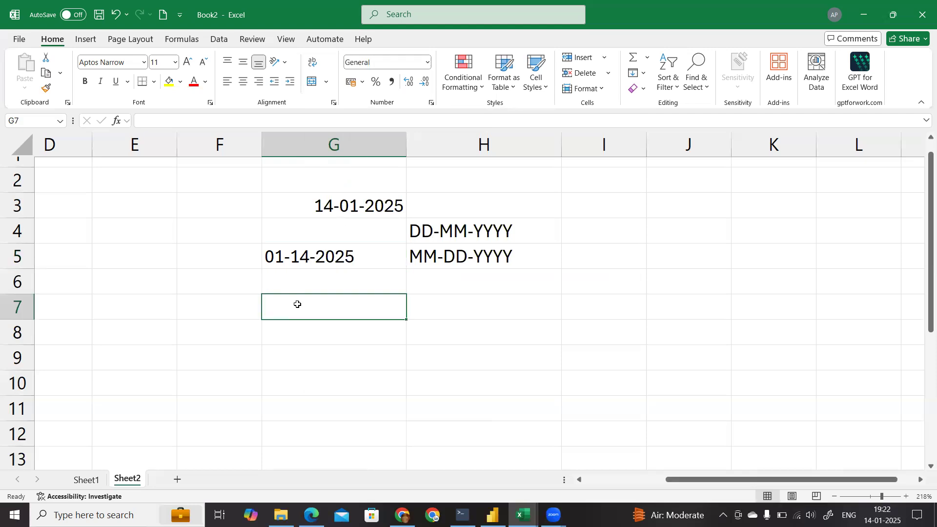
pyautogui.click(349, 267)
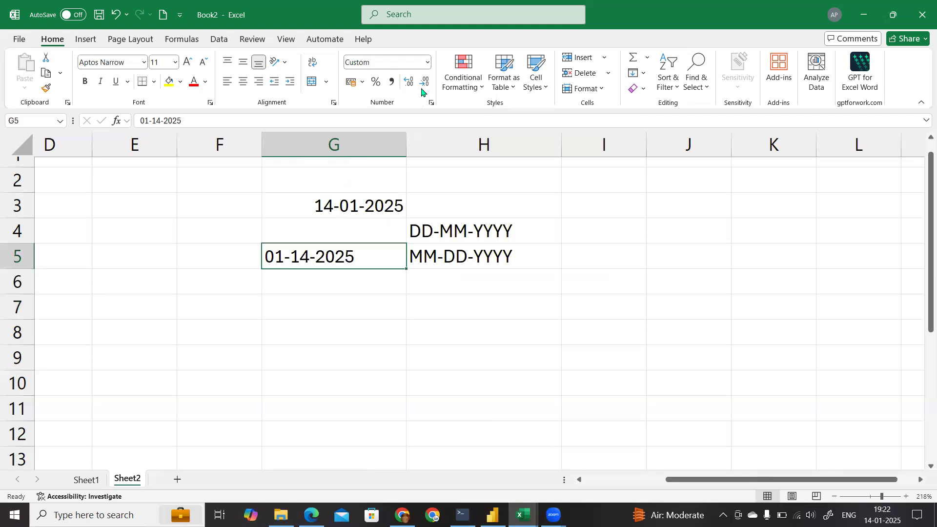
pyautogui.click(427, 62)
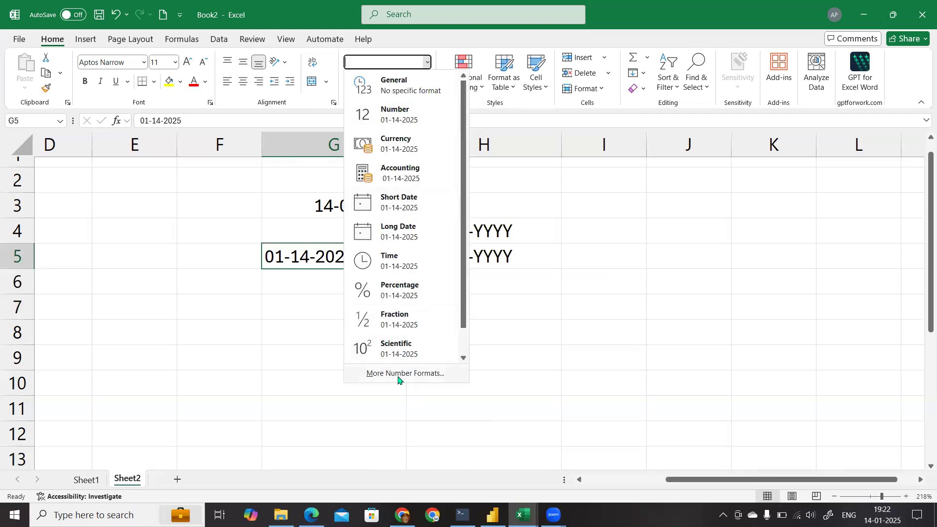
pyautogui.click(303, 311)
pyautogui.click(287, 314)
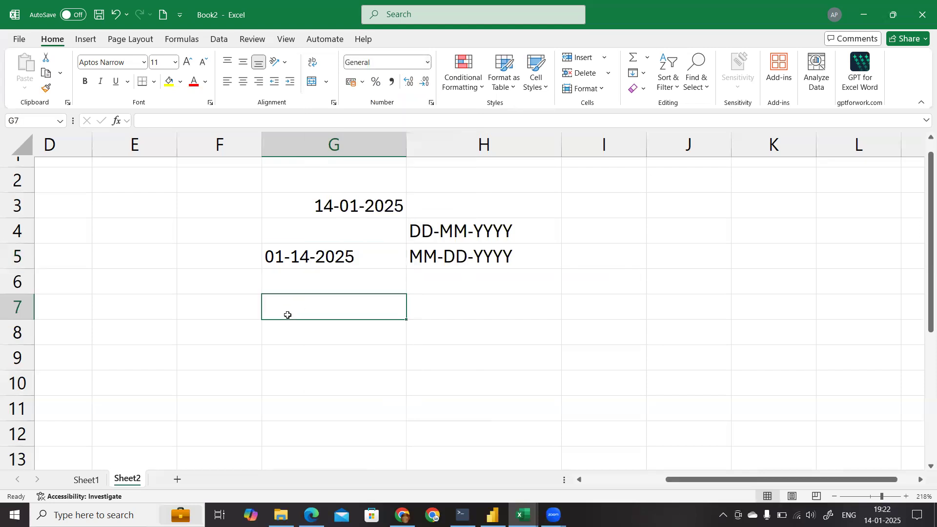
# Step: Enter the month-first date 01-14-2025 in cell G7
pyautogui.write('01-14-2025')
pyautogui.press('Return')
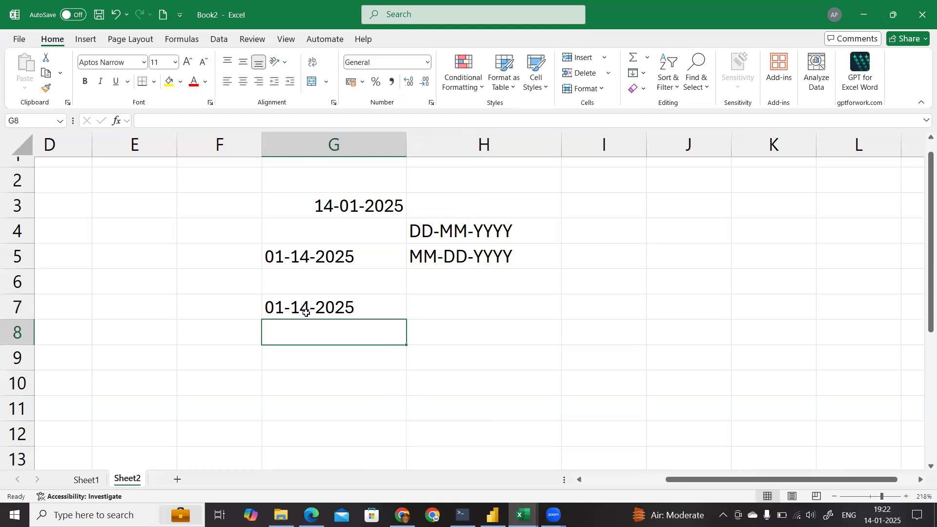
# Step: Start Text to Columns on cell G7 as delimited data and turn off the Tab delimiter
pyautogui.click(305, 312)
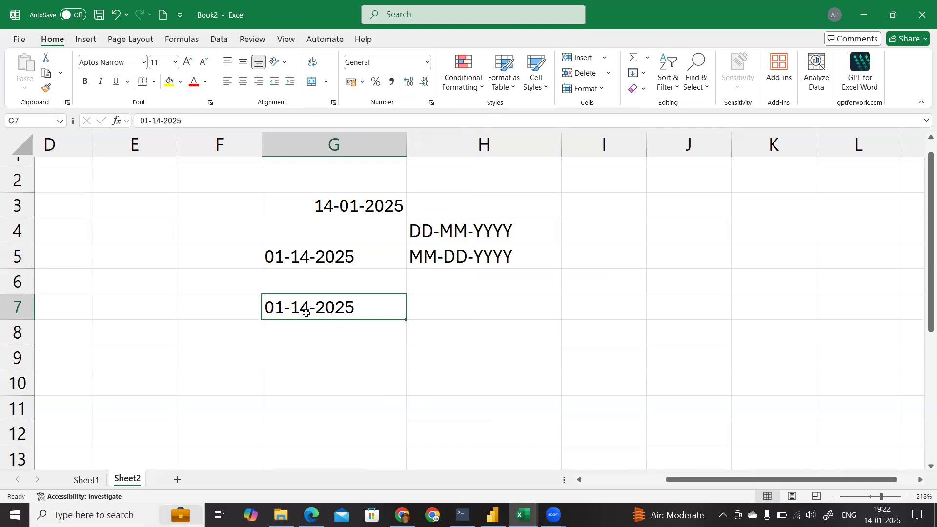
pyautogui.click(218, 40)
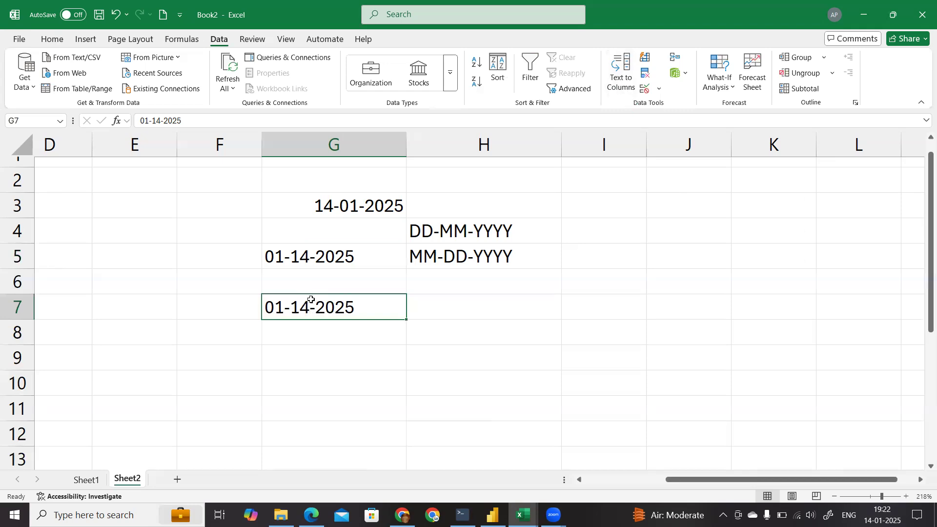
pyautogui.click(616, 84)
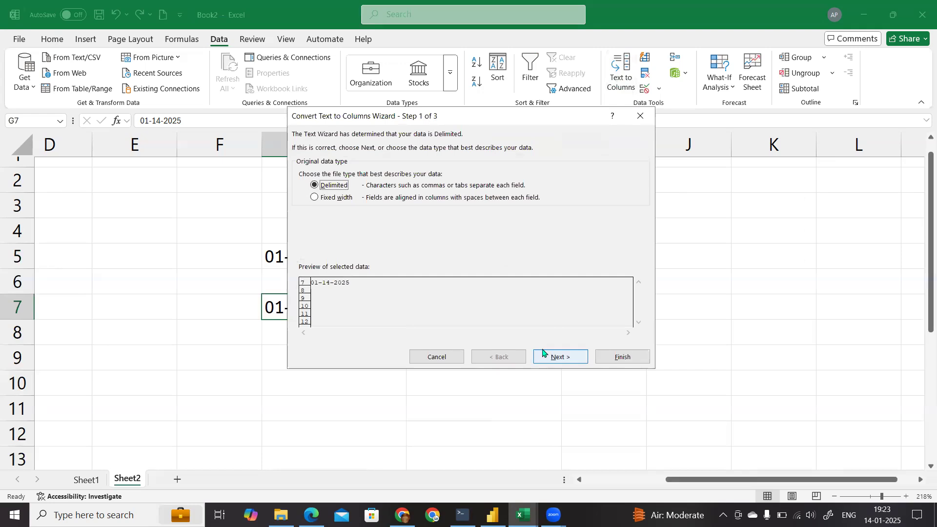
pyautogui.click(559, 358)
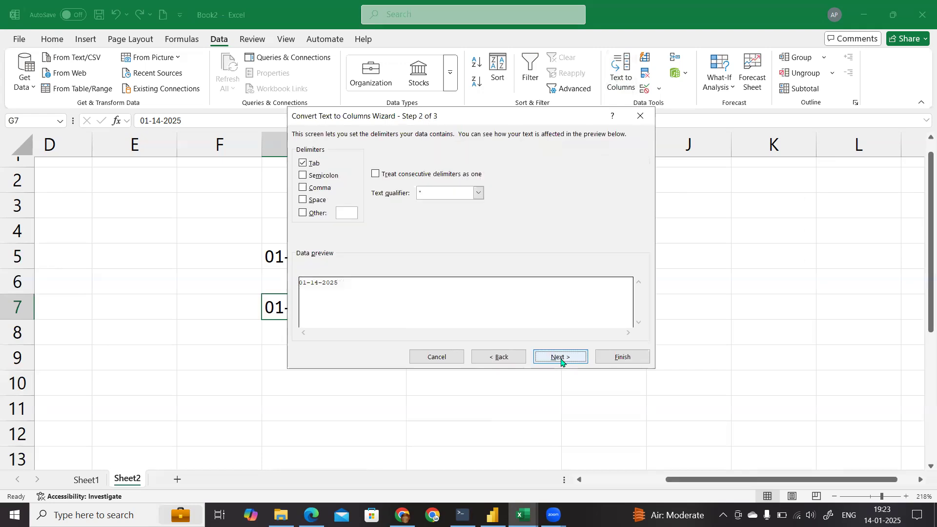
pyautogui.click(302, 164)
pyautogui.click(561, 357)
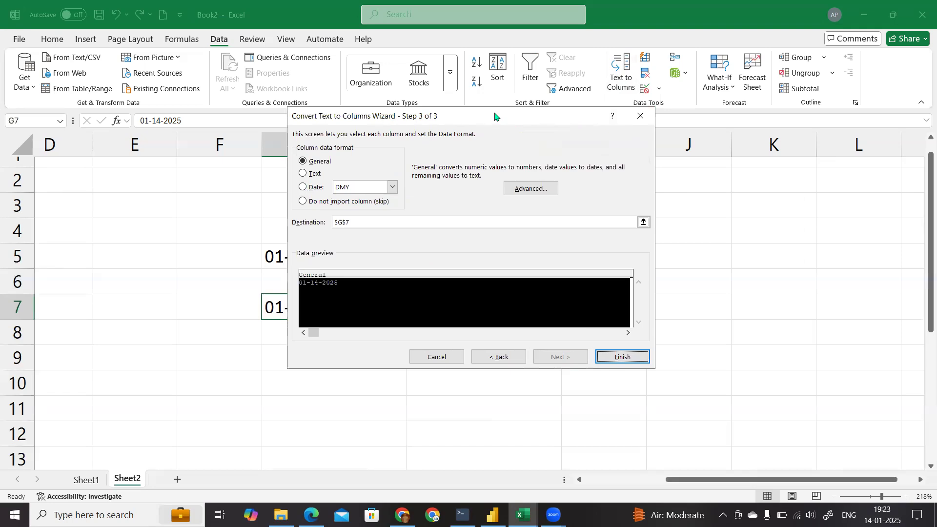
# Step: Set the column data format to Date MDY and finish the Text to Columns conversion of cell G7
pyautogui.moveTo(494, 116); pyautogui.dragTo(661, 101)
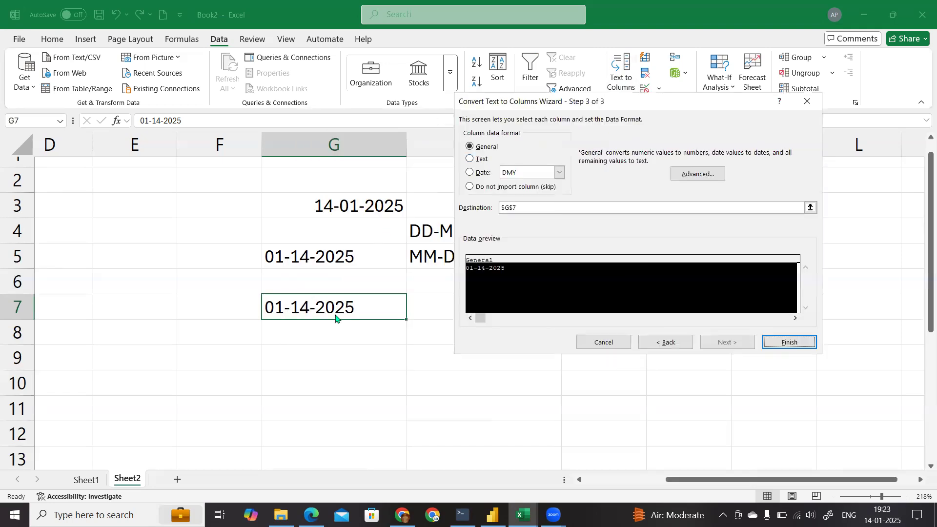
pyautogui.click(482, 173)
pyautogui.click(557, 175)
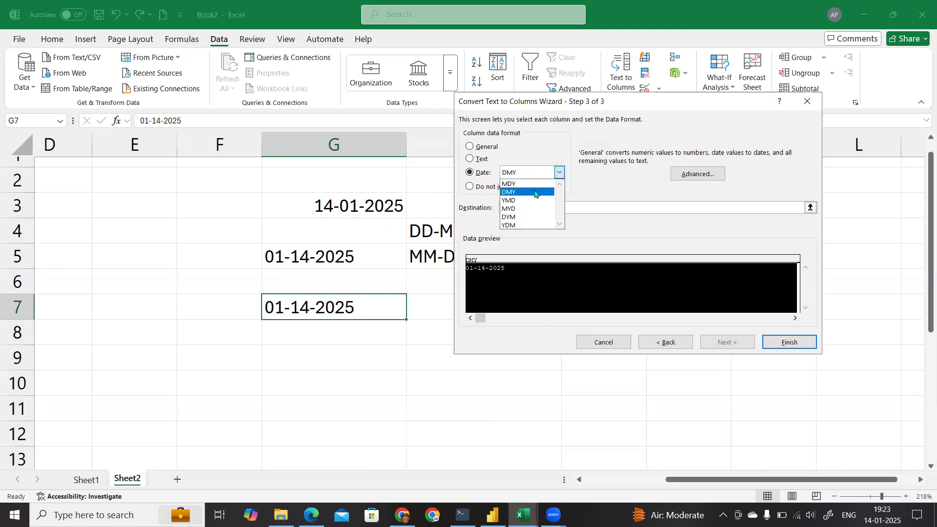
pyautogui.click(518, 186)
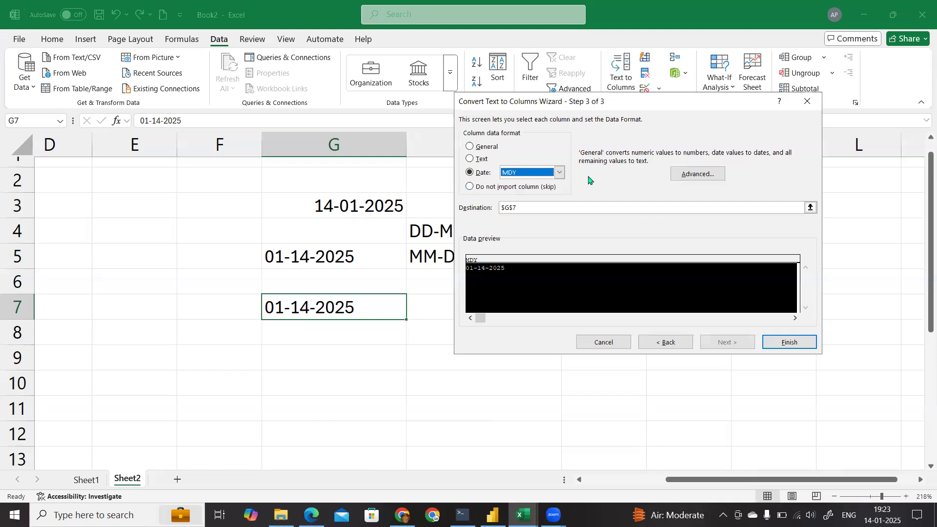
pyautogui.click(801, 343)
# Step: Compare the converted date in cell G7 with the unconverted entry in cell G5
pyautogui.click(346, 334)
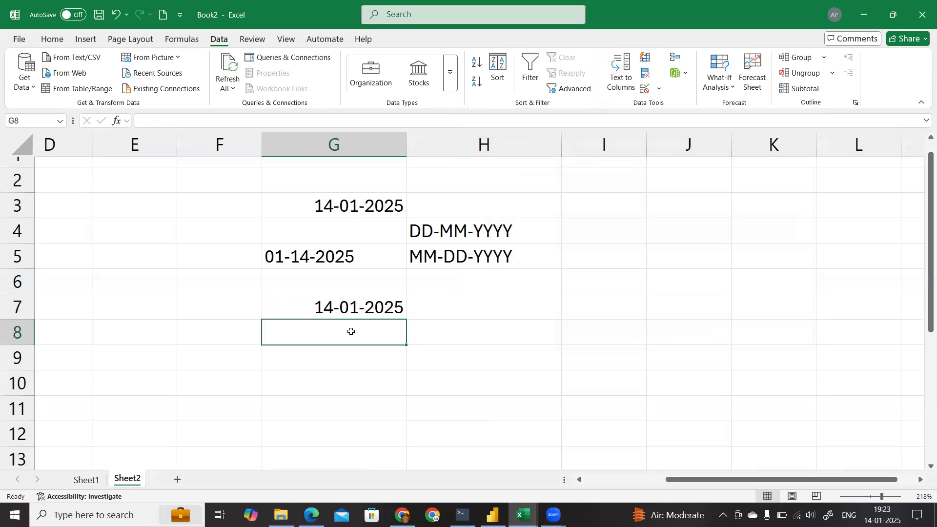
pyautogui.click(350, 311)
pyautogui.click(354, 336)
pyautogui.click(359, 312)
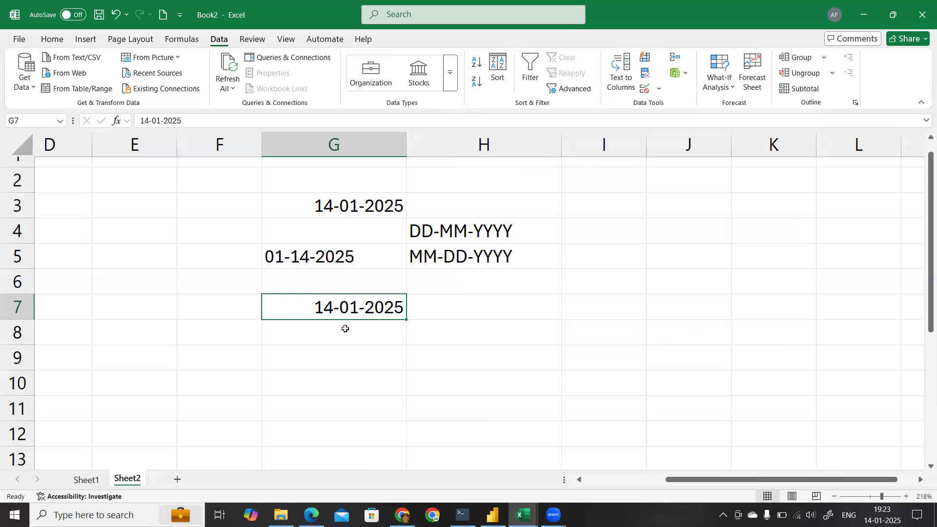
pyautogui.click(345, 329)
pyautogui.click(346, 316)
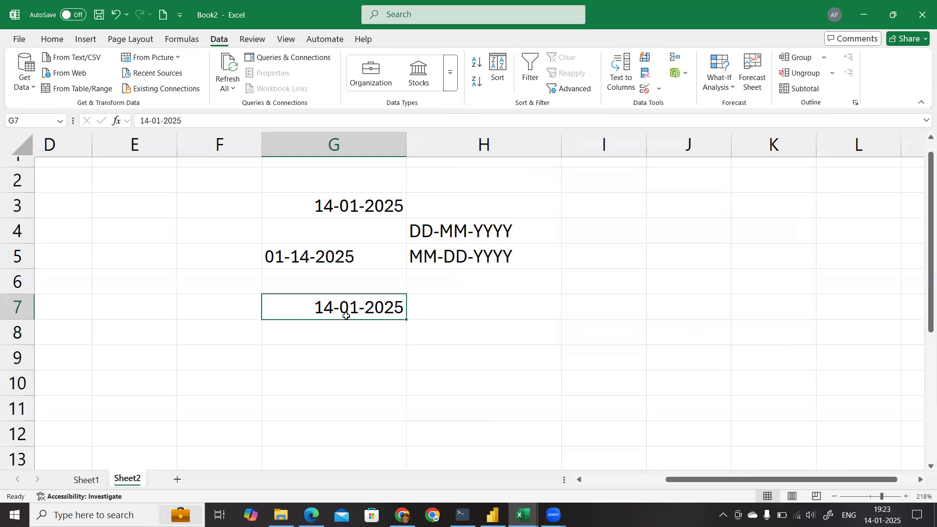
pyautogui.click(321, 258)
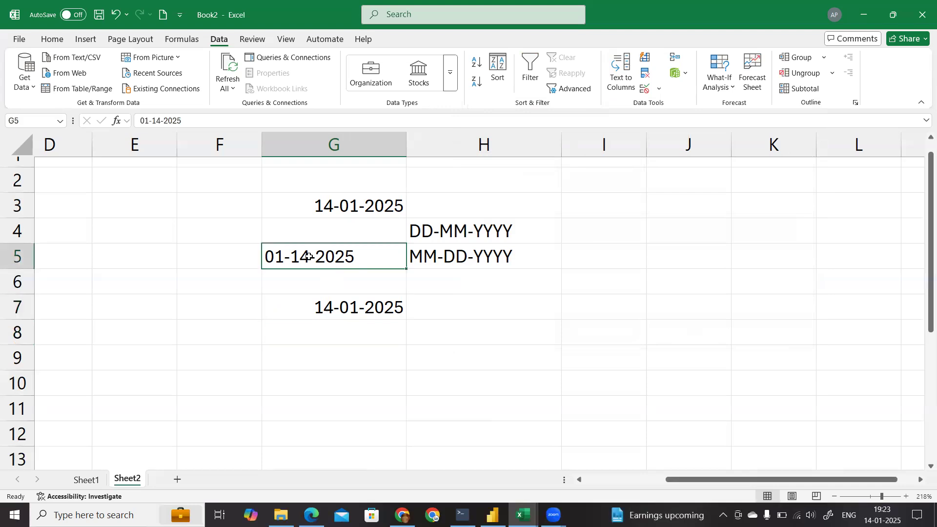
pyautogui.click(139, 282)
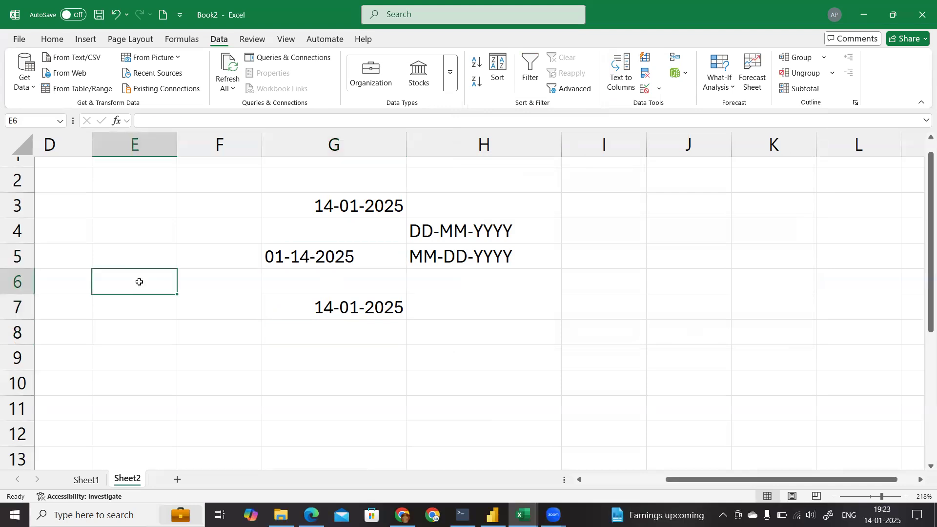
pyautogui.write('=to')
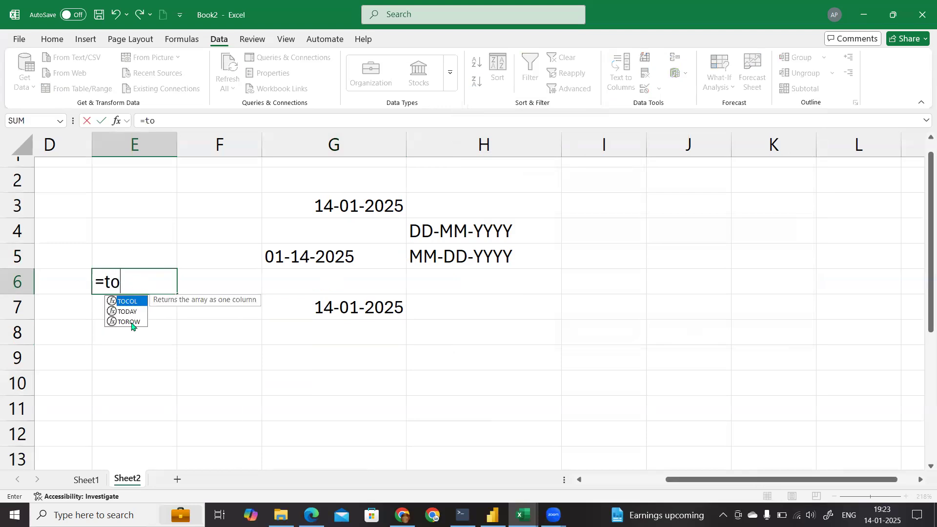
pyautogui.press('BackSpace')
pyautogui.press('BackSpace')
pyautogui.press('BackSpace')
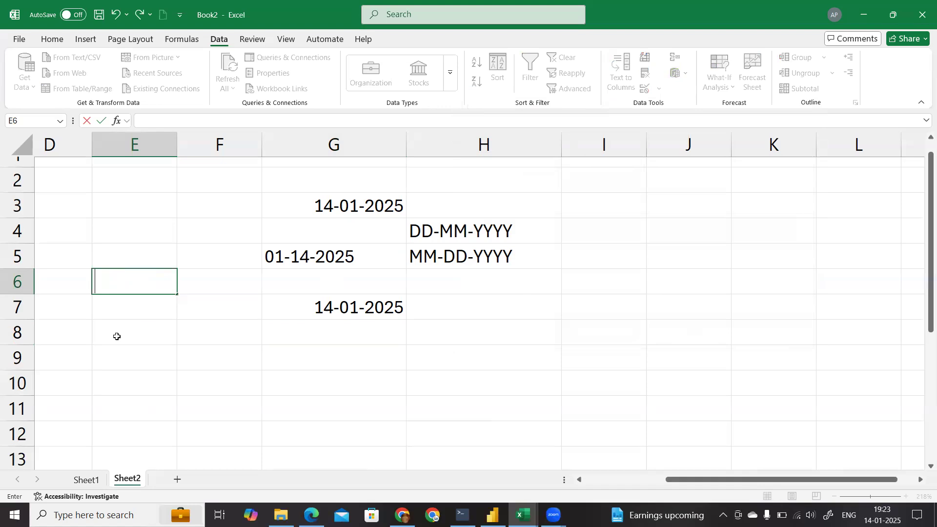
# Step: Enter the date 1-1-2025 in cell E6
pyautogui.write('1-01')
pyautogui.write('-2025')
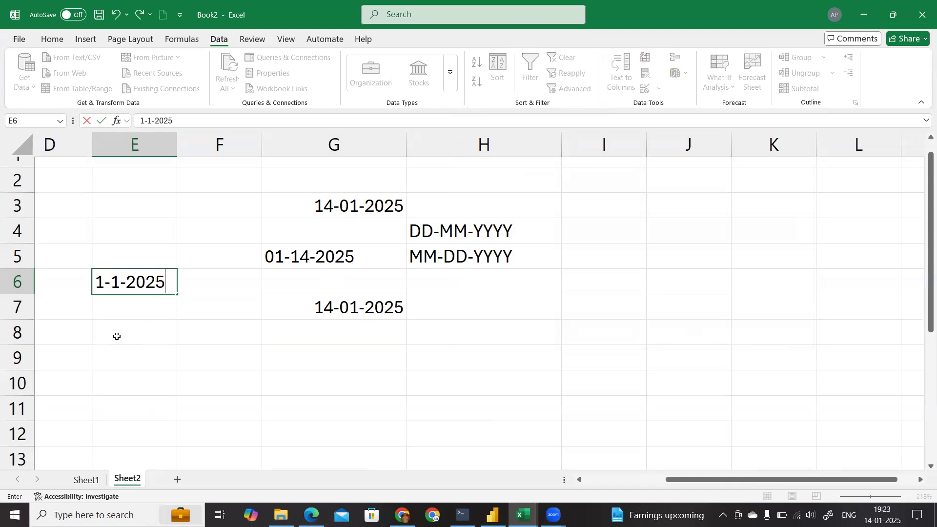
pyautogui.press('Return')
pyautogui.write('=')
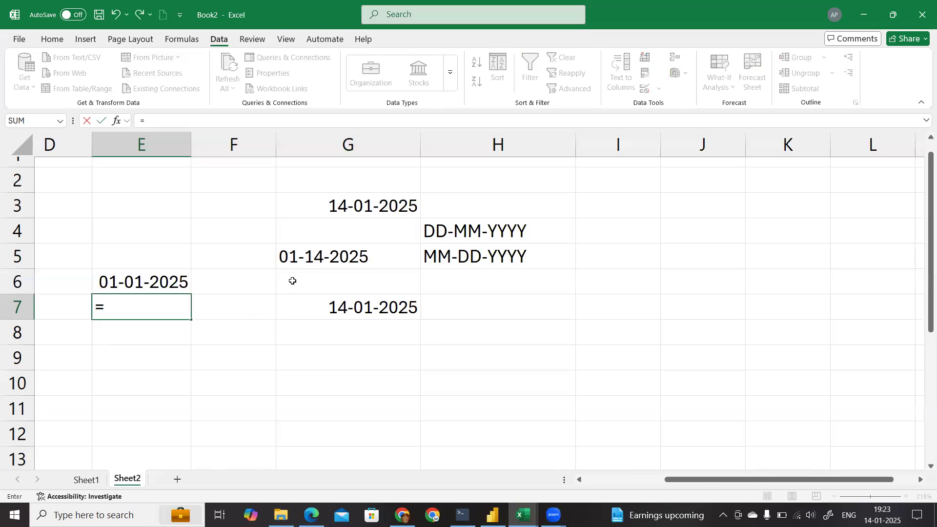
pyautogui.press('Escape')
# Step: Change the year of the date in cell E6 to 2024
pyautogui.doubleClick(173, 283)
pyautogui.press('End')
pyautogui.press('BackSpace')
pyautogui.write('4')
pyautogui.press('Return')
# Step: Enter the formula =G5-E6 in cell E7 to subtract the E6 date from the unconverted entry
pyautogui.write('=')
pyautogui.click(320, 264)
pyautogui.write('-')
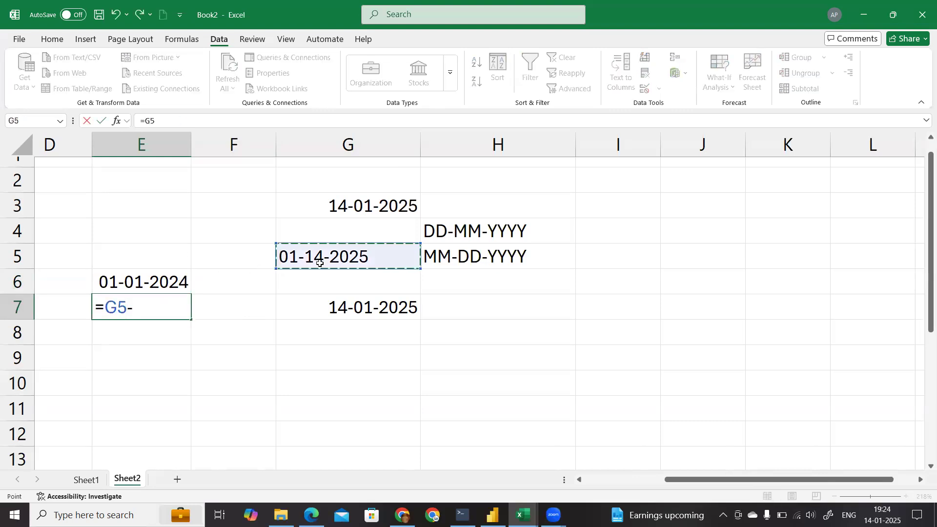
pyautogui.click(141, 280)
pyautogui.press('Return')
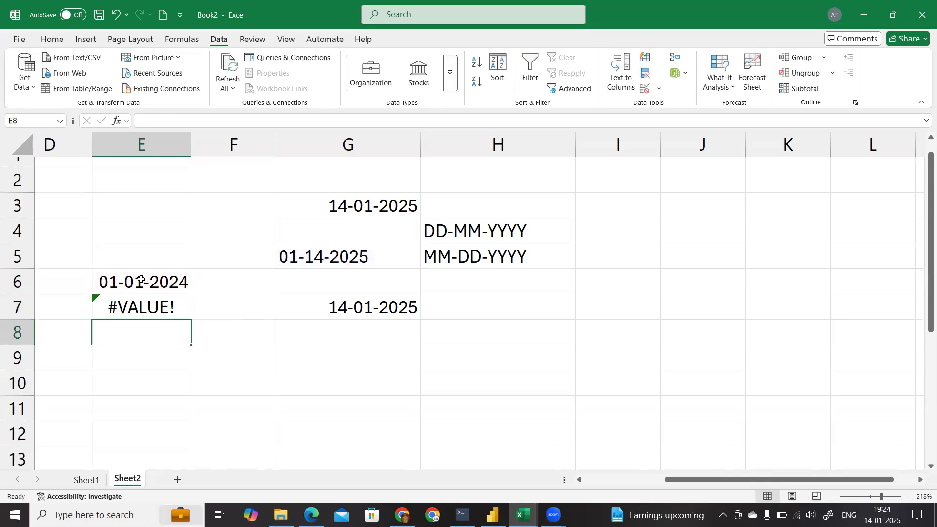
# Step: Enter the formula =G7-E6 in cell F9 to subtract the E6 date from the converted date
pyautogui.click(332, 254)
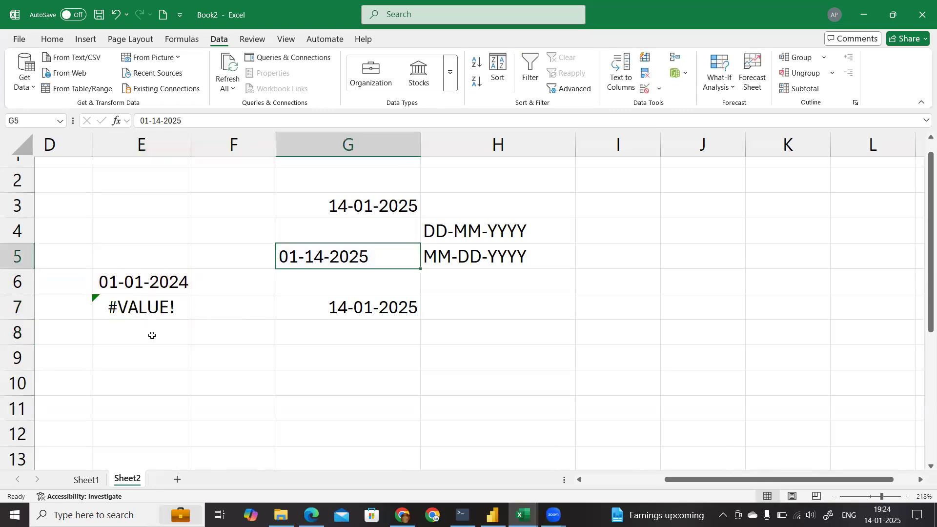
pyautogui.click(223, 348)
pyautogui.write('=')
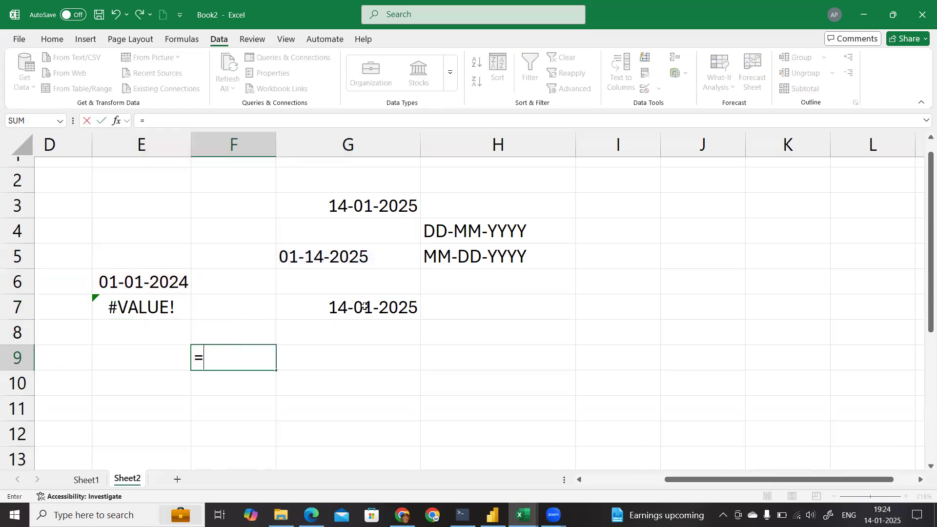
pyautogui.click(349, 318)
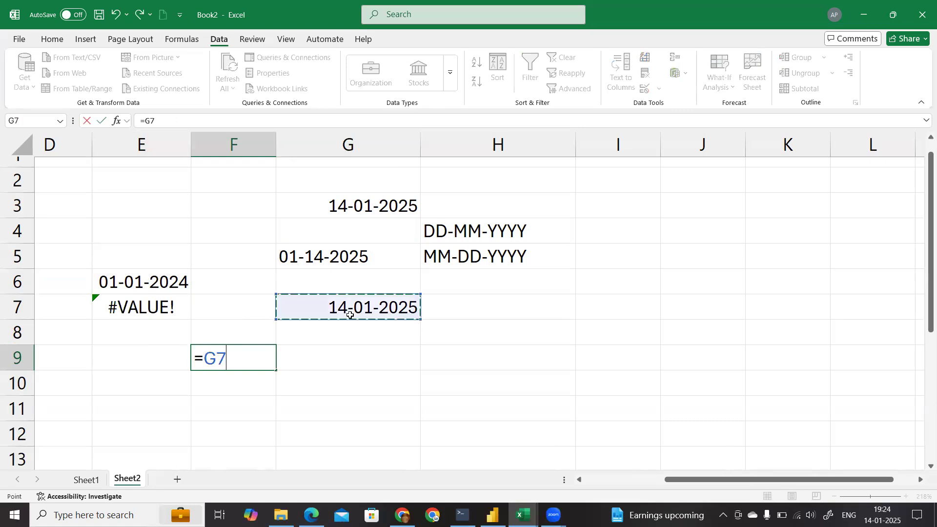
pyautogui.write('-')
pyautogui.click(151, 278)
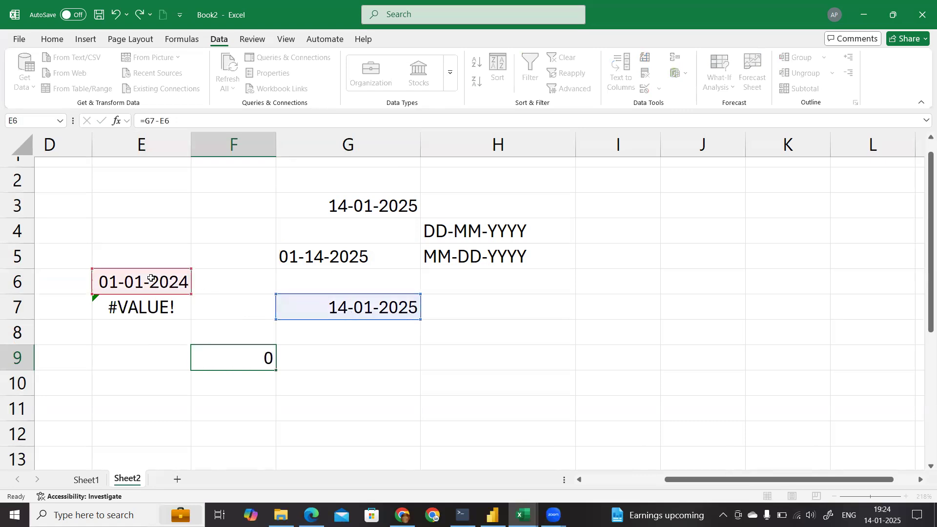
pyautogui.press('Return')
pyautogui.click(238, 357)
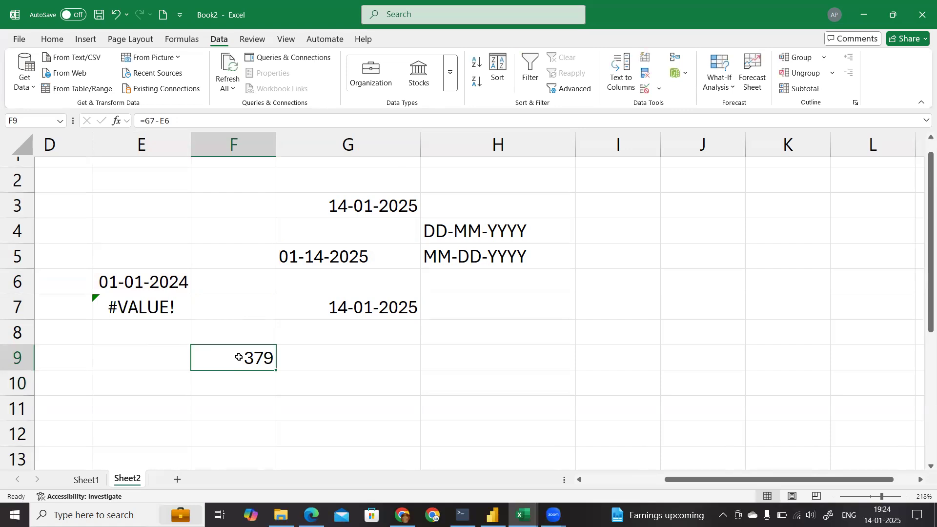
pyautogui.click(358, 302)
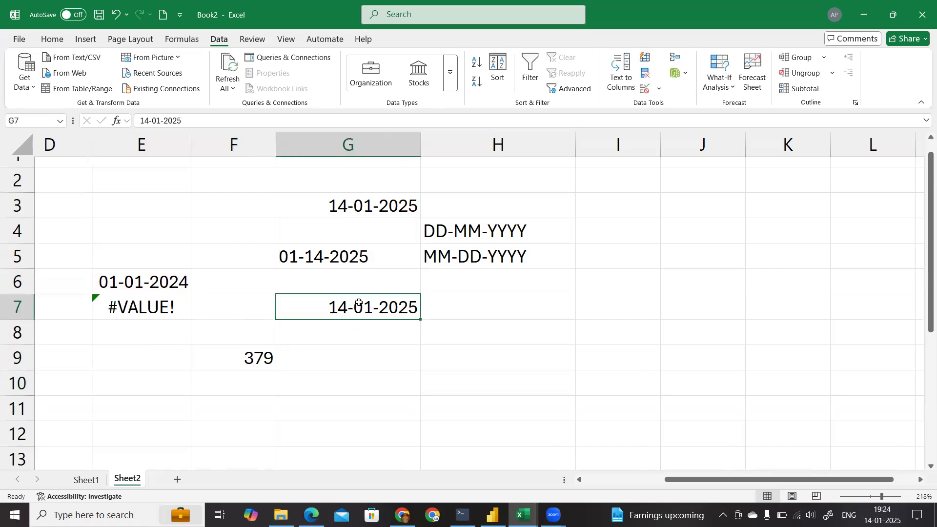
pyautogui.click(327, 260)
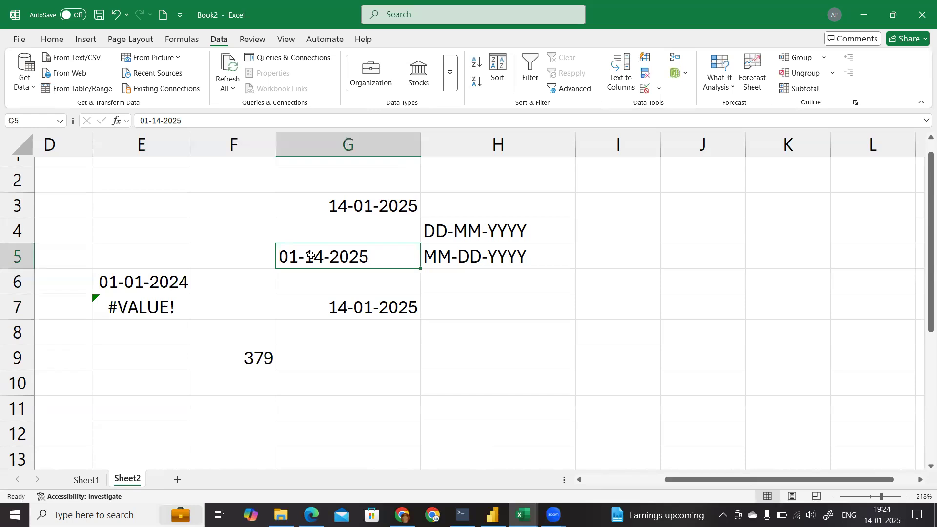
# Step: Enter the date 1-2-2025 in cell K3, in the empty area beyond the format labels
pyautogui.click(920, 480)
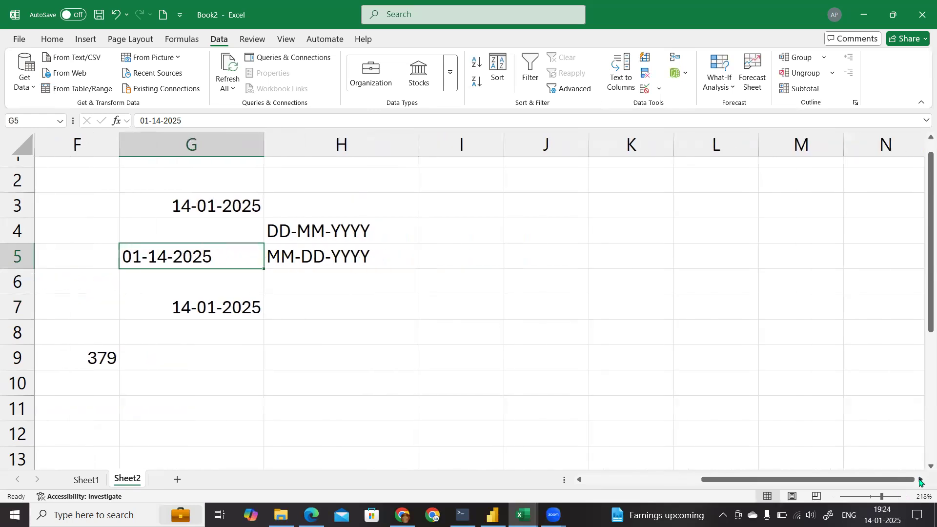
pyautogui.click(920, 480)
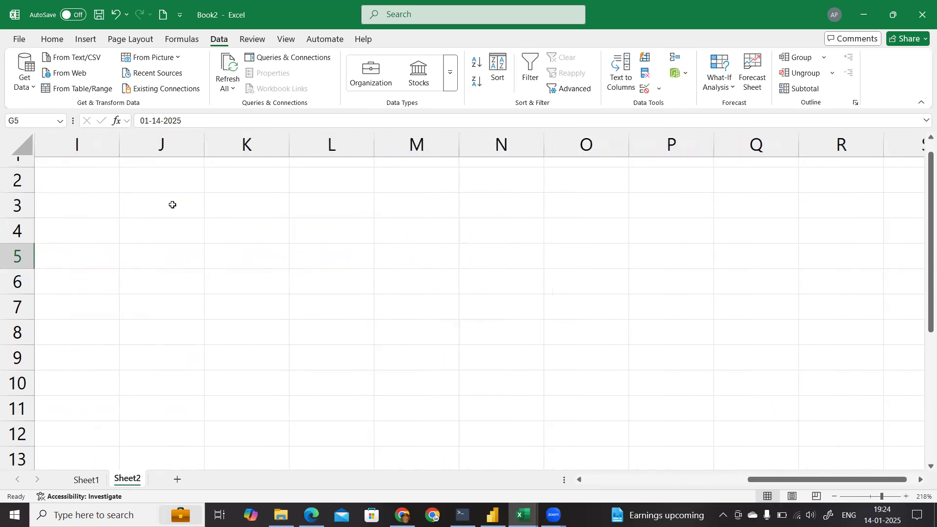
pyautogui.click(240, 208)
pyautogui.write('1')
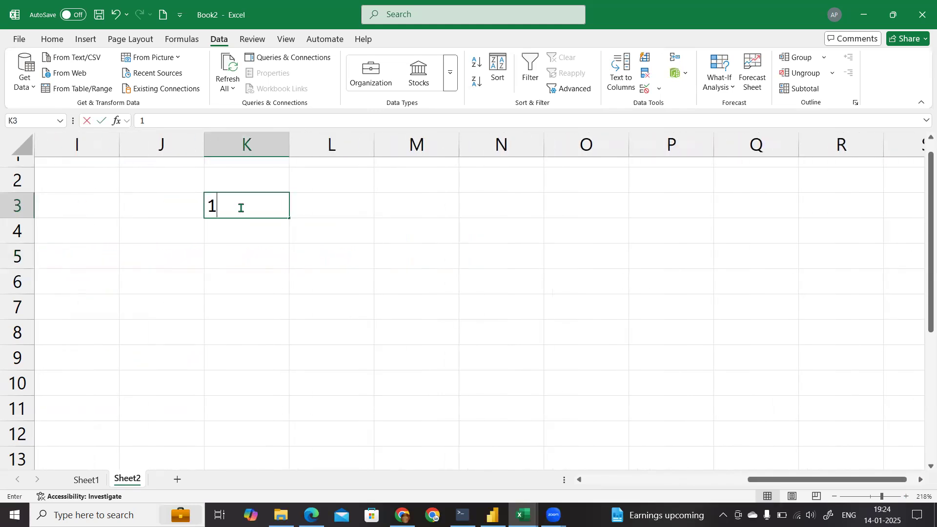
pyautogui.press('BackSpace')
pyautogui.write('1-2-')
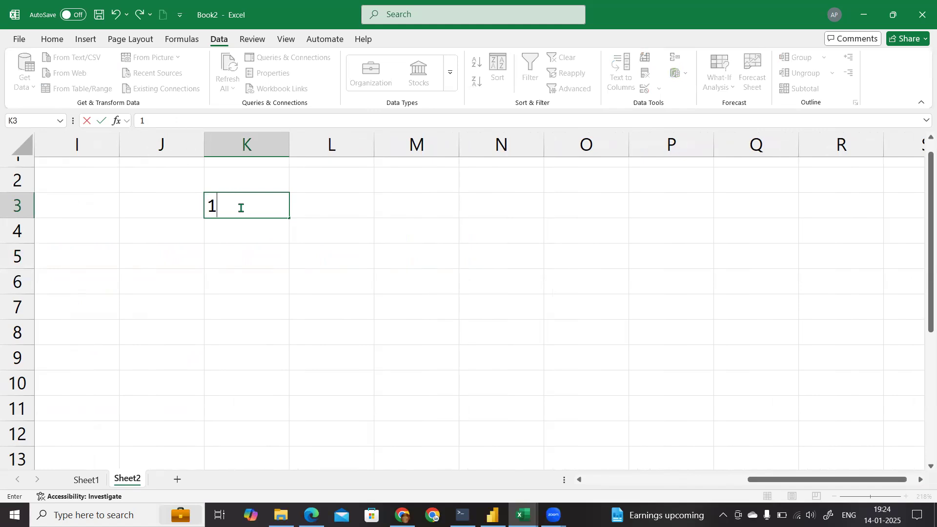
pyautogui.write('2025')
pyautogui.press('Return')
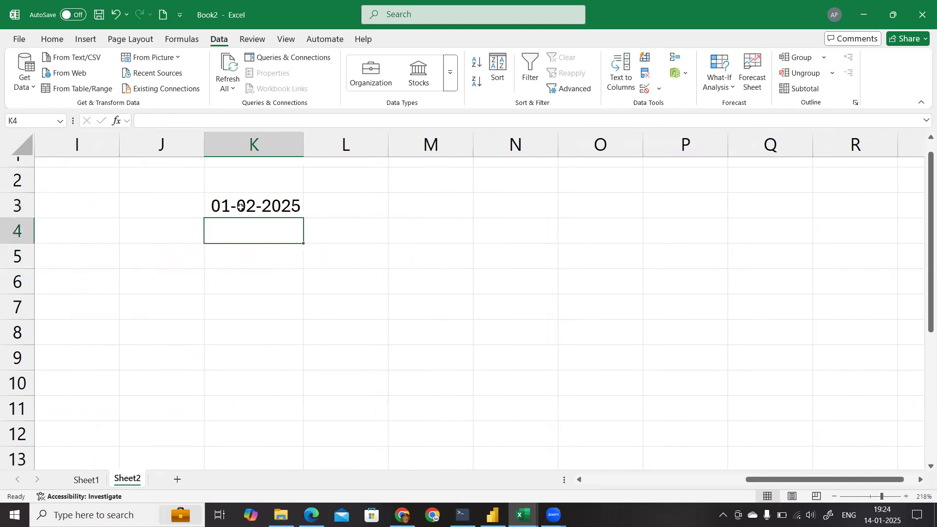
pyautogui.keyDown('ctrl'); pyautogui.scroll(5, 303, 219); pyautogui.keyUp('ctrl')
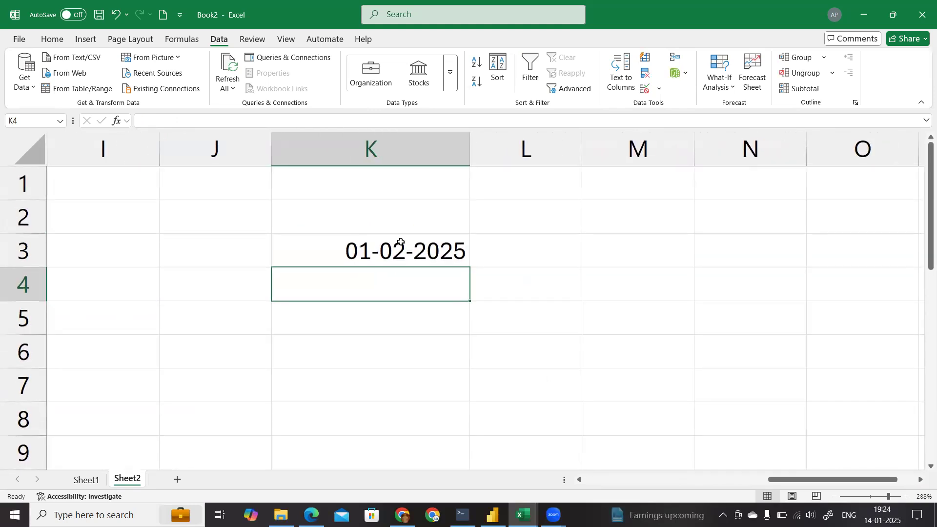
pyautogui.click(401, 242)
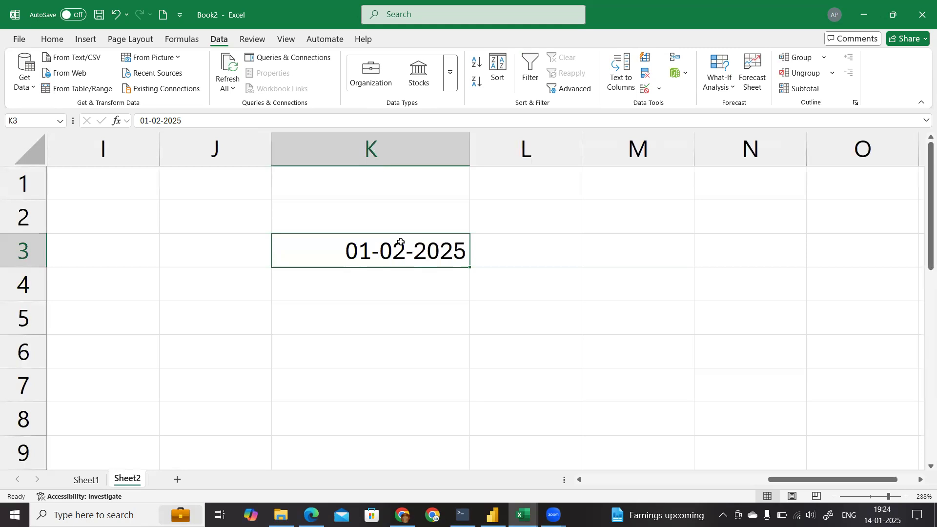
pyautogui.click(357, 317)
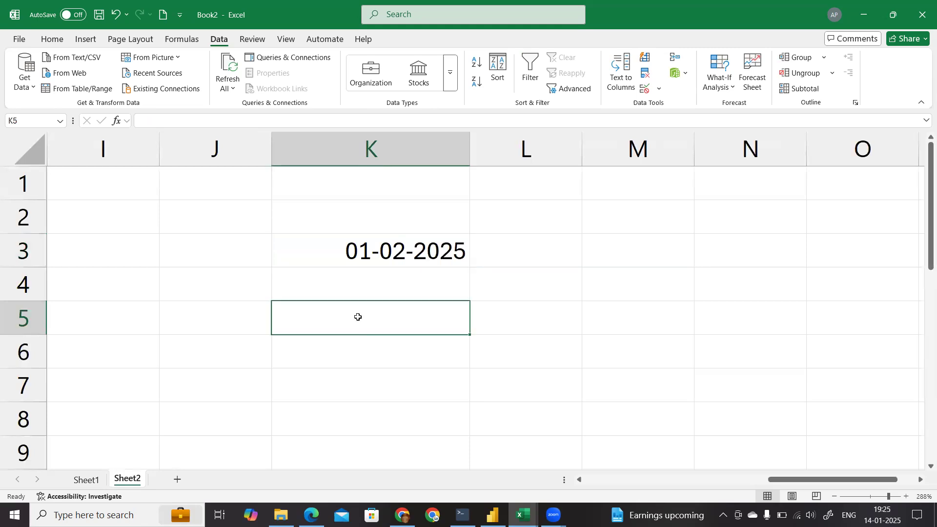
# Step: Label the date in K3 by entering DD-MM-YYYY in cell L3, and fit column L's width to the text
pyautogui.click(542, 241)
pyautogui.write('DD-')
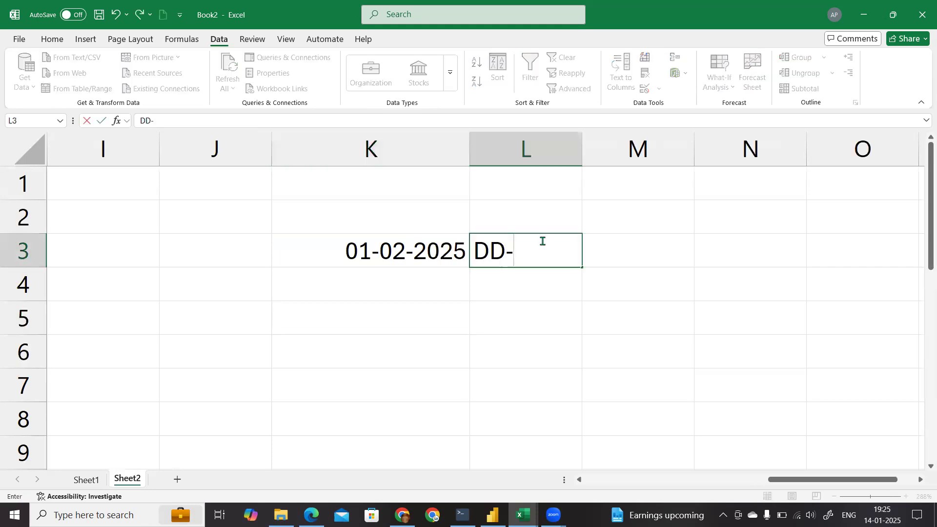
pyautogui.write('MM-YYYY')
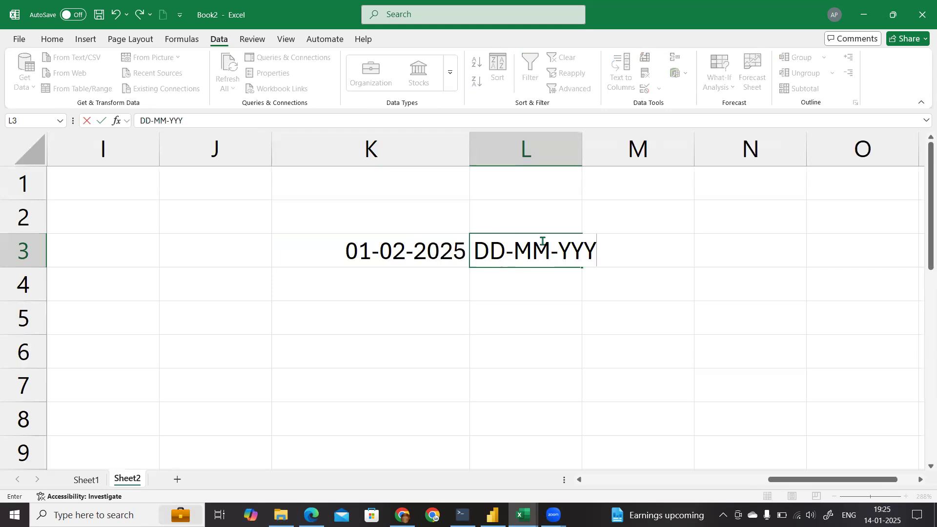
pyautogui.press('Return')
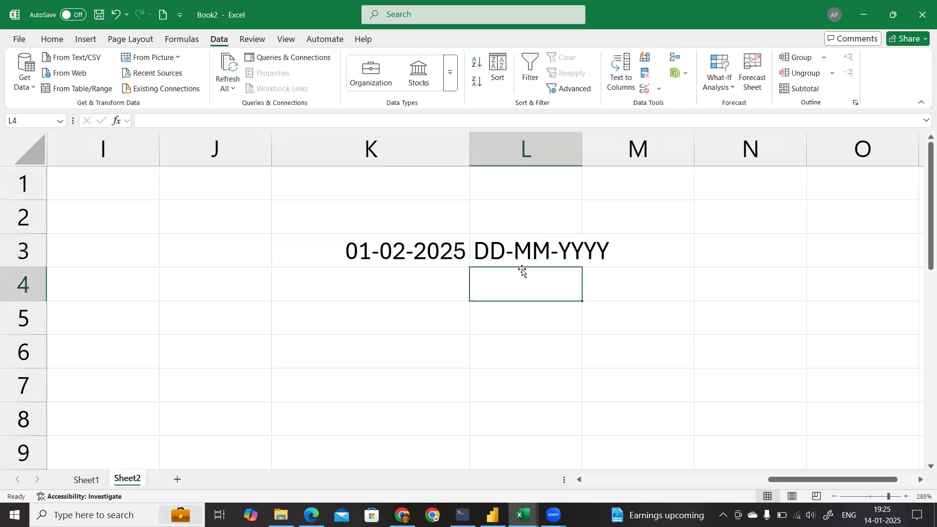
pyautogui.doubleClick(582, 149)
# Step: Enter the format label MM-DD-YYYY in cell L5
pyautogui.click(454, 315)
pyautogui.click(499, 317)
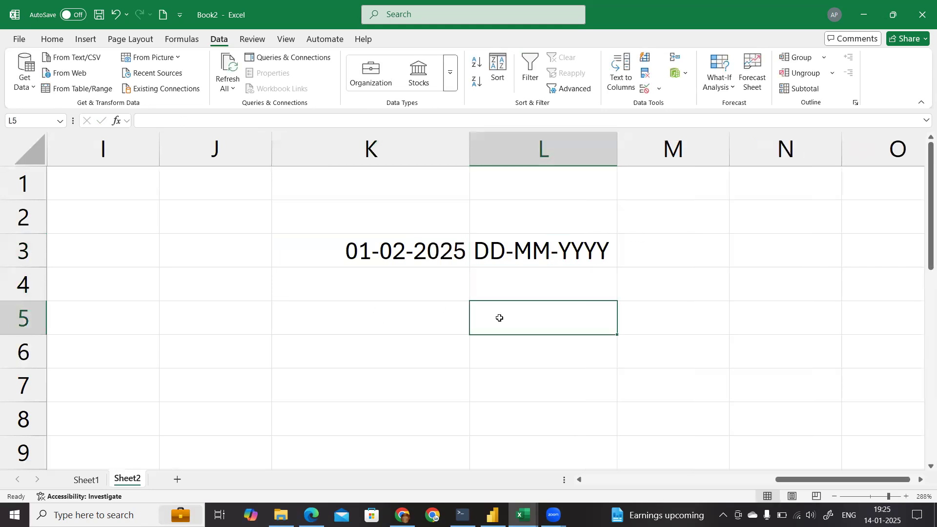
pyautogui.write('MM-DD-YYYY')
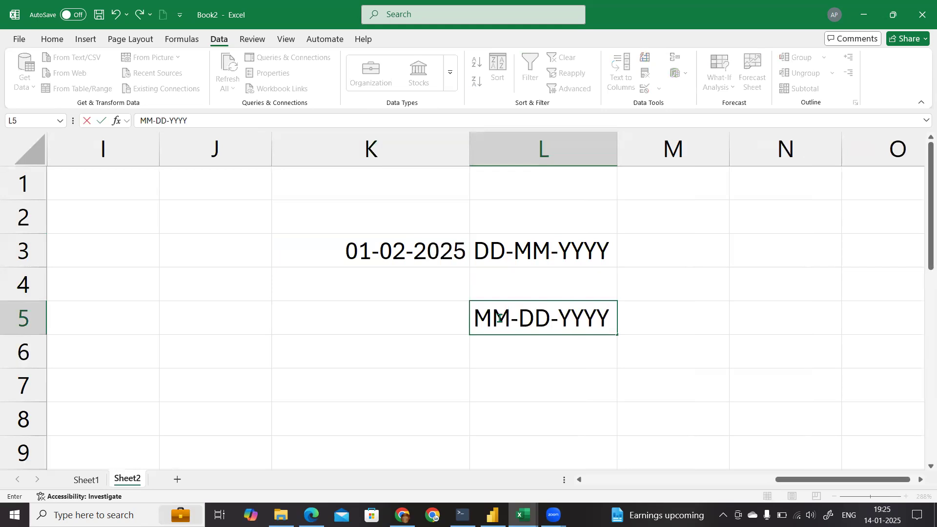
pyautogui.press('Return')
# Step: Enter the date 02-01-2025 in cell K5, beside the MM-DD-YYYY label
pyautogui.hscroll(-1, 436, 355)
pyautogui.hscroll(-1, 435, 355)
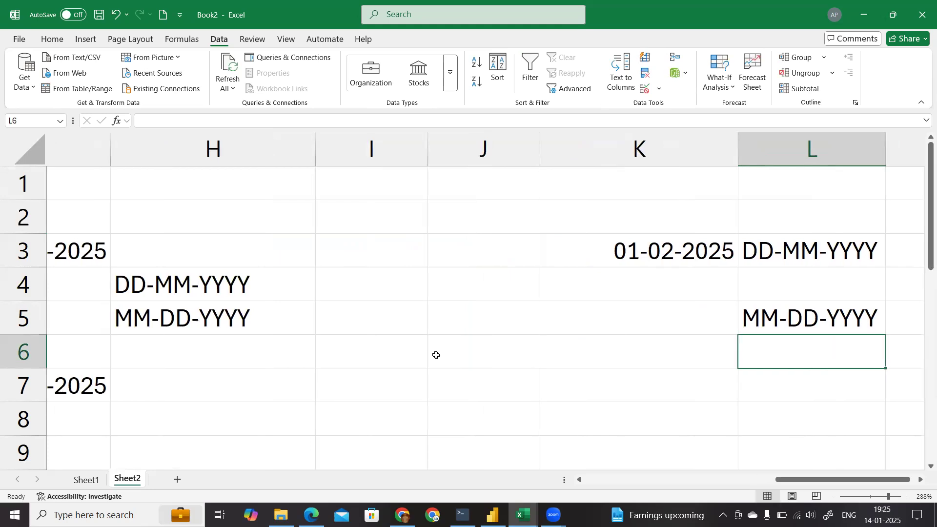
pyautogui.hscroll(2, 436, 354)
pyautogui.click(494, 319)
pyautogui.click(516, 250)
pyautogui.click(511, 309)
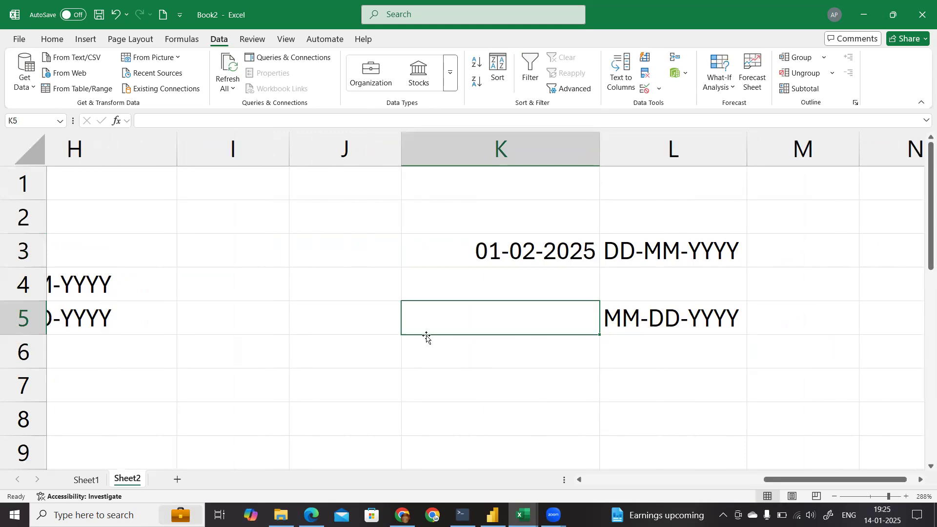
pyautogui.write('20')
pyautogui.press('BackSpace')
pyautogui.write('-01-')
pyautogui.press('BackSpace')
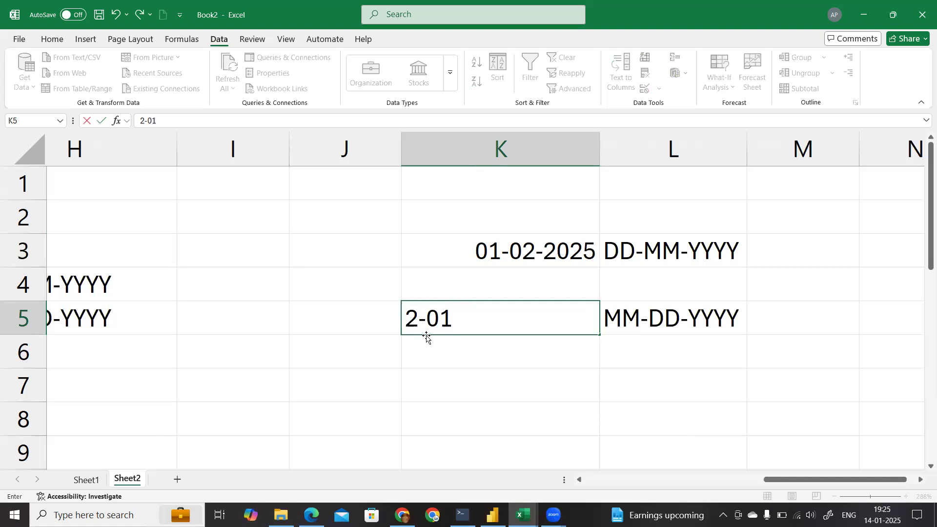
pyautogui.press('BackSpace')
pyautogui.press('BackSpace')
pyautogui.press('BackSpace')
pyautogui.press('BackSpace')
pyautogui.write('2')
pyautogui.press('BackSpace')
pyautogui.write('02-01-202')
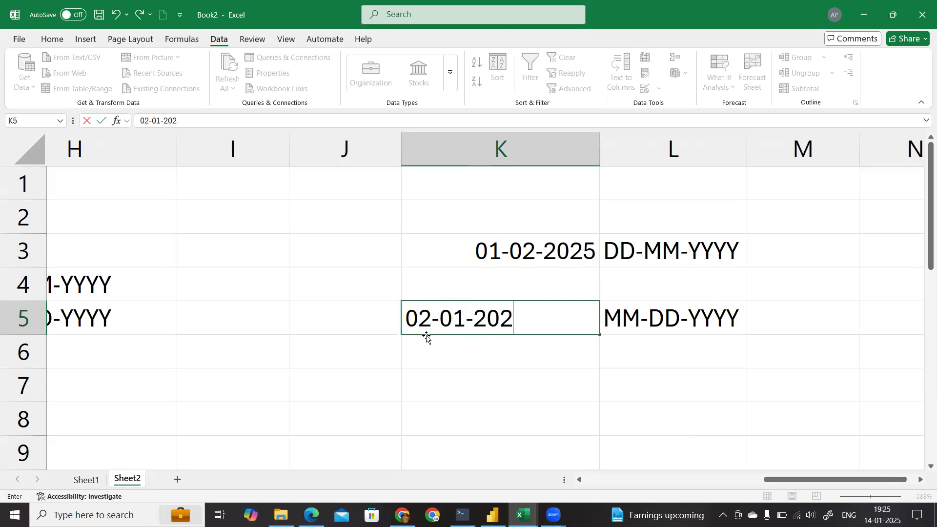
pyautogui.write('5')
pyautogui.press('Return')
pyautogui.click(506, 306)
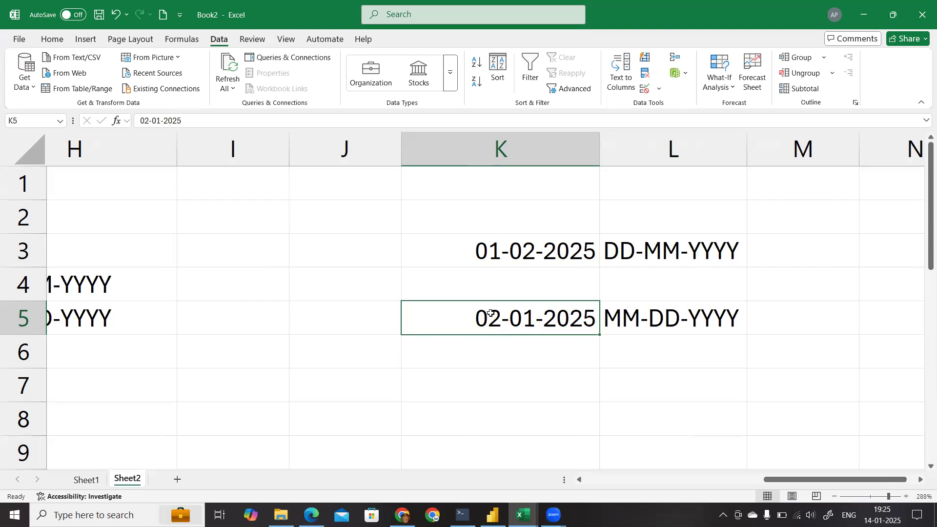
pyautogui.click(491, 373)
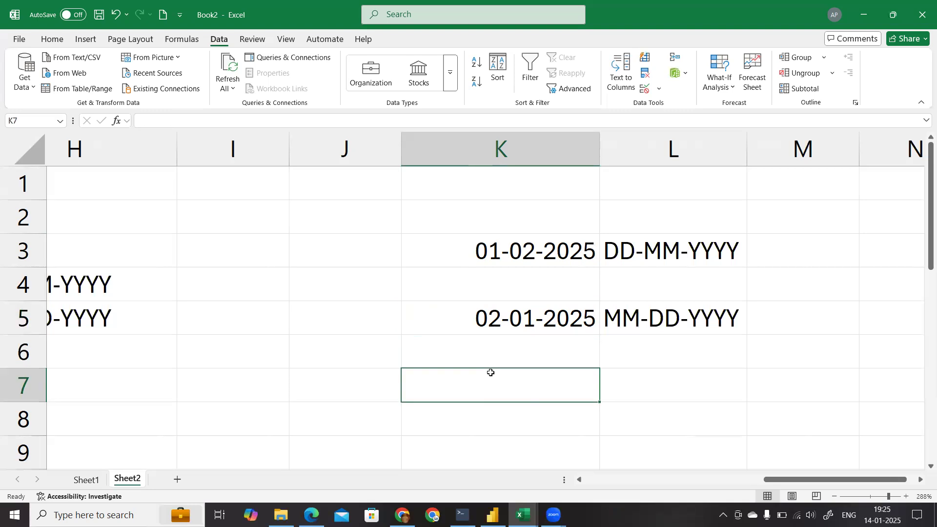
pyautogui.write('2')
pyautogui.press('BackSpace')
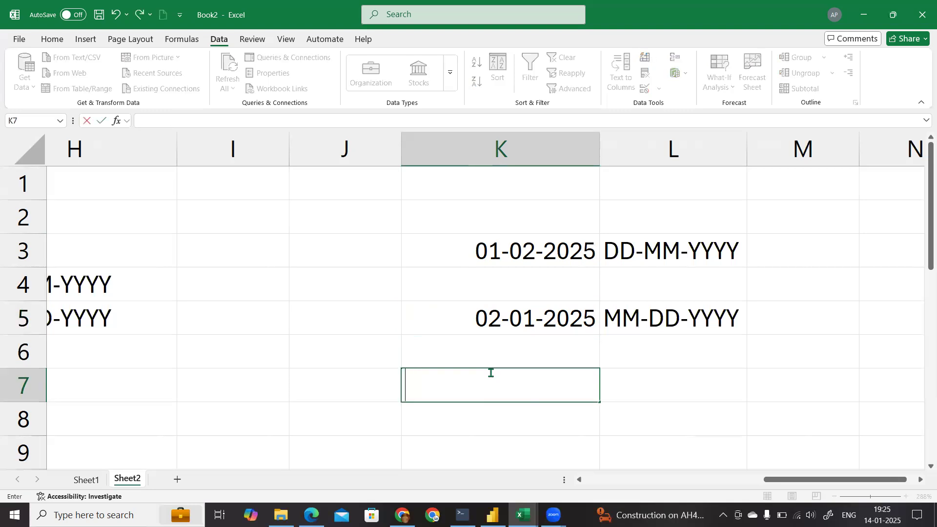
pyautogui.click(506, 344)
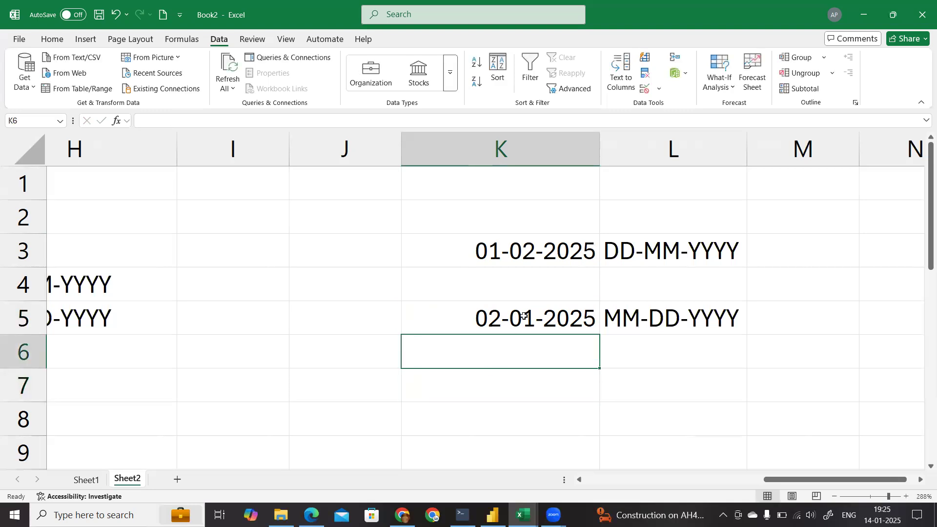
pyautogui.click(486, 319)
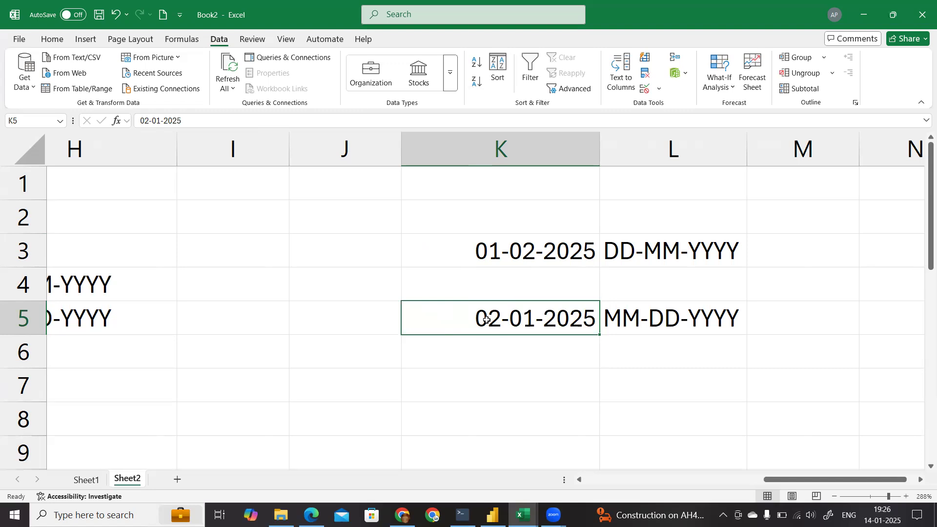
# Step: Switch to Sheet1 and examine the Date and Amount columns, highlighting the dates and amounts in rows 2 to 11
pyautogui.click(86, 479)
pyautogui.scroll(-1, 243, 316)
pyautogui.scroll(3, 244, 316)
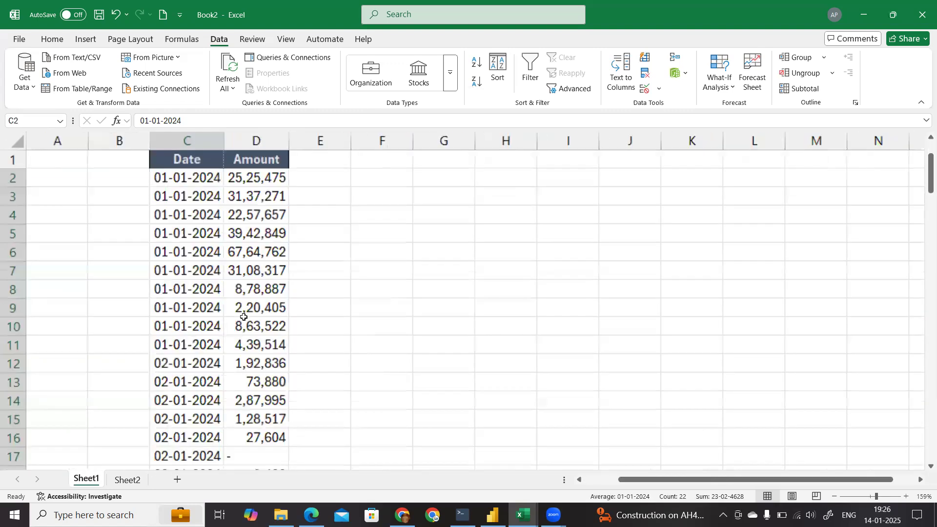
pyautogui.scroll(-2, 243, 317)
pyautogui.scroll(-1, 244, 316)
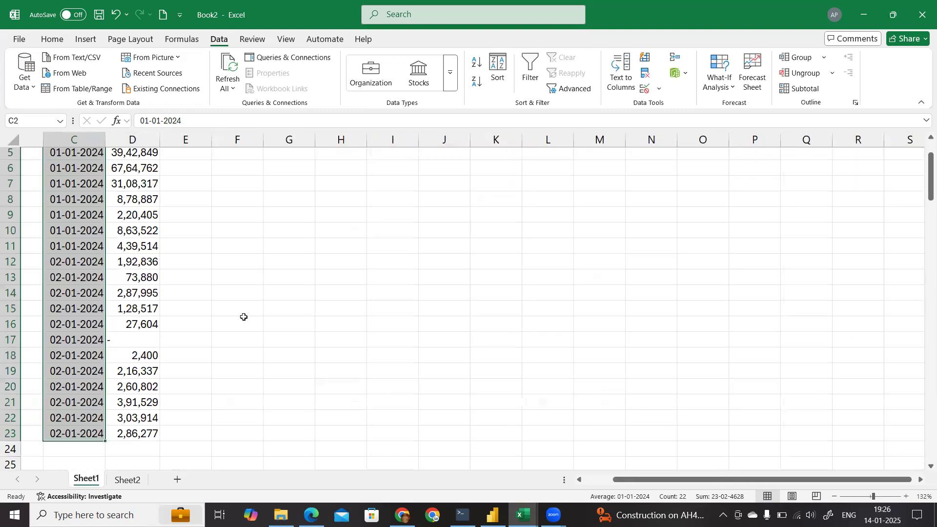
pyautogui.click(243, 315)
pyautogui.click(579, 482)
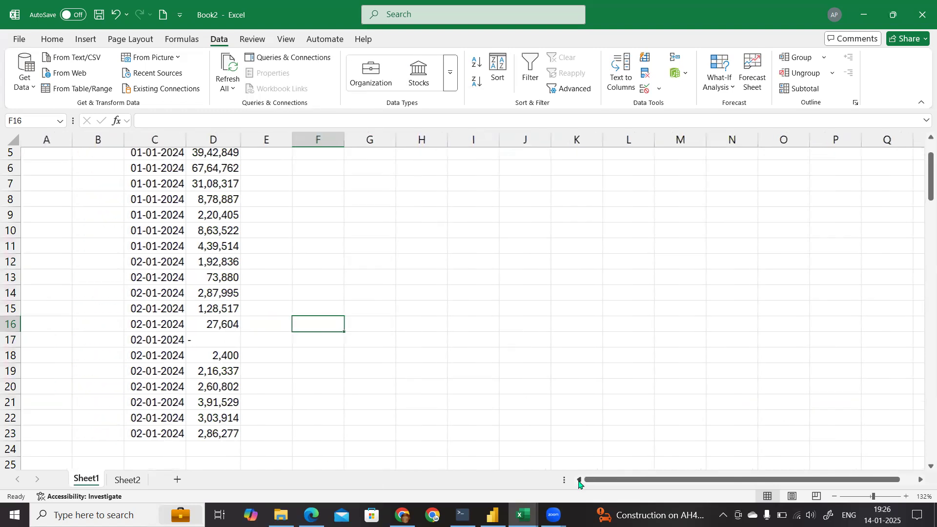
pyautogui.scroll(2, 214, 302)
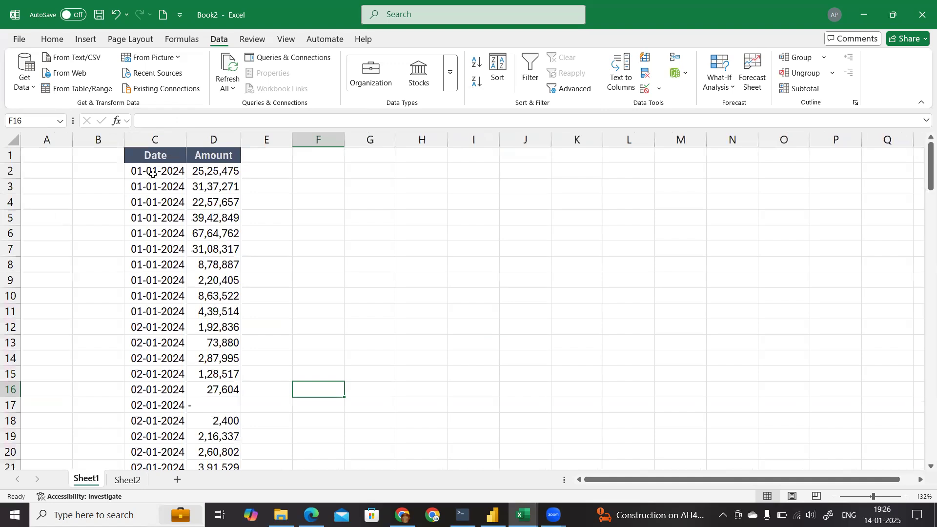
pyautogui.moveTo(153, 173); pyautogui.dragTo(153, 312)
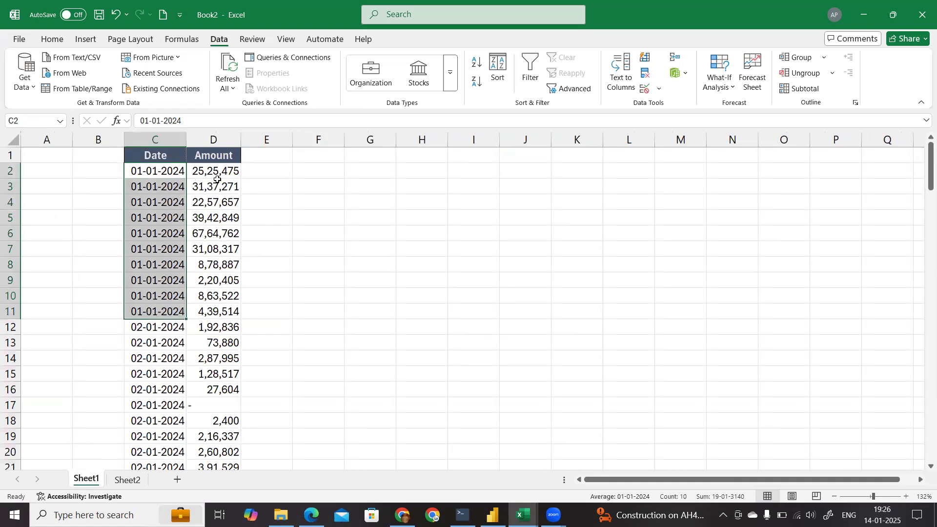
pyautogui.moveTo(219, 170); pyautogui.dragTo(217, 311)
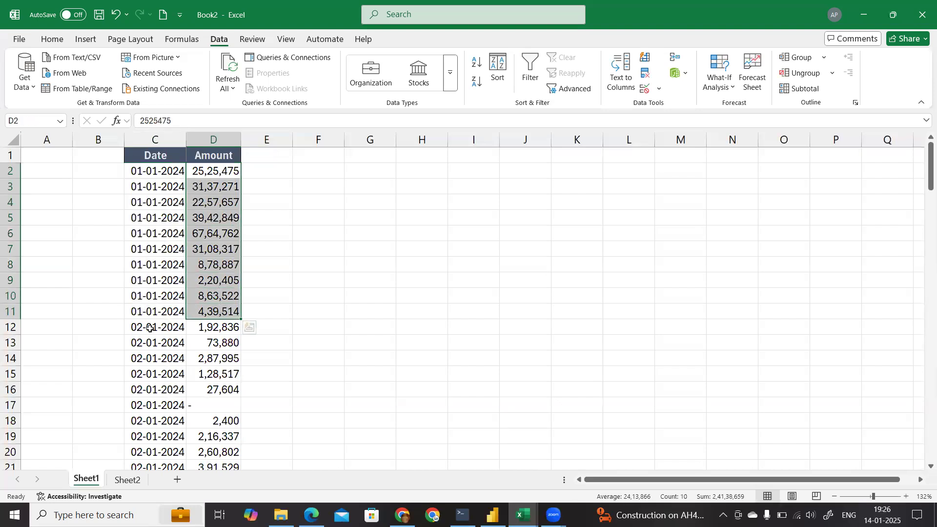
# Step: Enter the format label MM-DD-YYYY in cell F3 beside the data
pyautogui.click(283, 196)
pyautogui.click(329, 189)
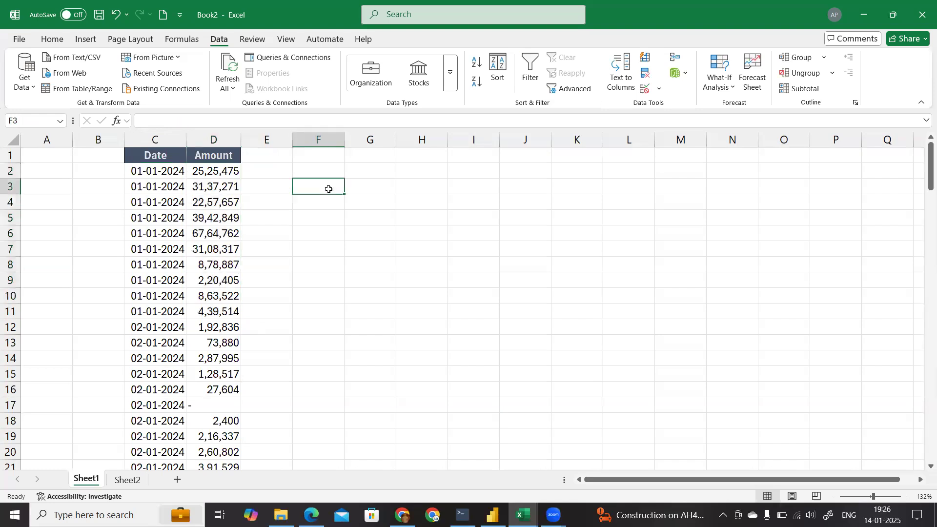
pyautogui.write('MM-DD')
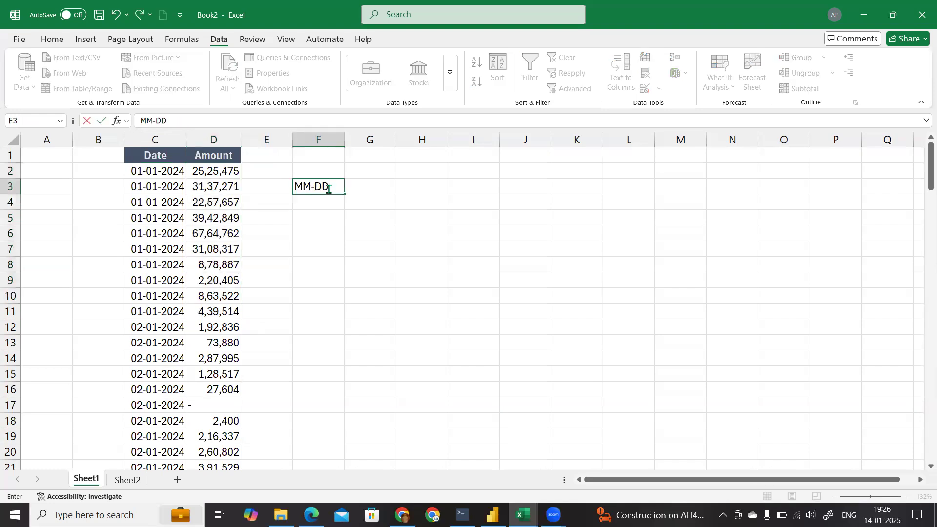
pyautogui.write('-YYYY')
pyautogui.press('Return')
# Step: Examine the dates in C12:C23 and compare them with the entries at the start of the Date column
pyautogui.moveTo(154, 327); pyautogui.dragTo(148, 370)
pyautogui.click(147, 329)
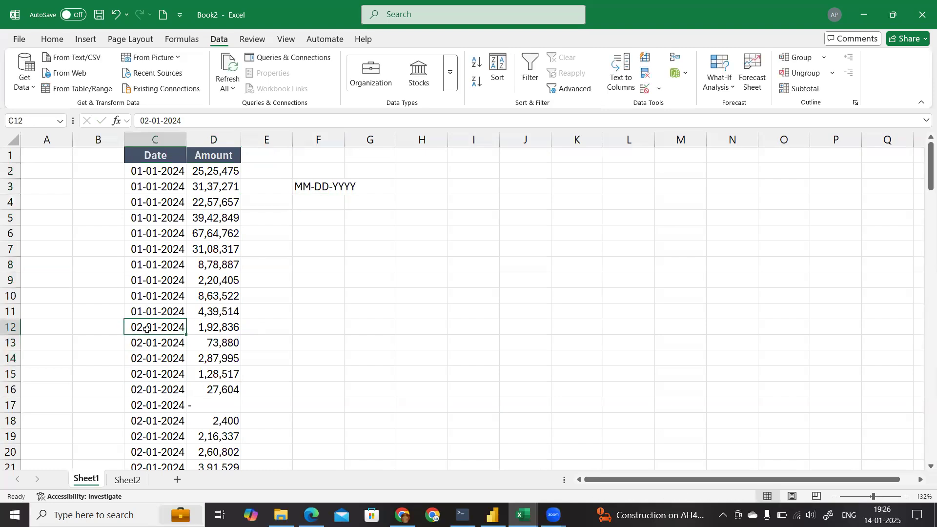
pyautogui.hotkey('shift', 'Down')
pyautogui.hotkey('shift', 'Down')
pyautogui.hotkey('shift', 'Down')
pyautogui.hotkey('shift', 'Down')
pyautogui.hotkey('shift', 'Down')
pyautogui.hotkey('shift', 'Down')
pyautogui.hotkey('shift', 'Down')
pyautogui.hotkey('shift', 'Down')
pyautogui.hotkey('shift', 'Down')
pyautogui.hotkey('shift', 'Down')
pyautogui.hotkey('shift', 'Down')
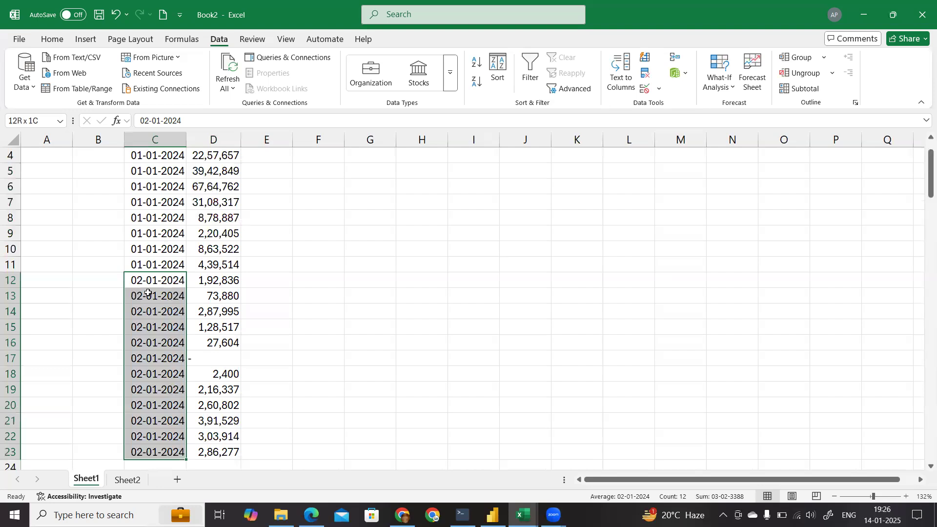
pyautogui.scroll(1, 148, 293)
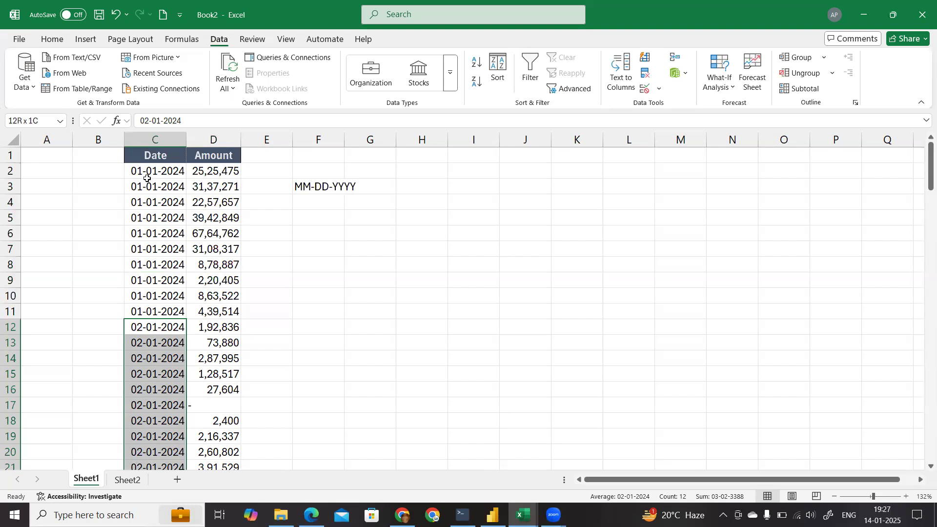
pyautogui.click(149, 176)
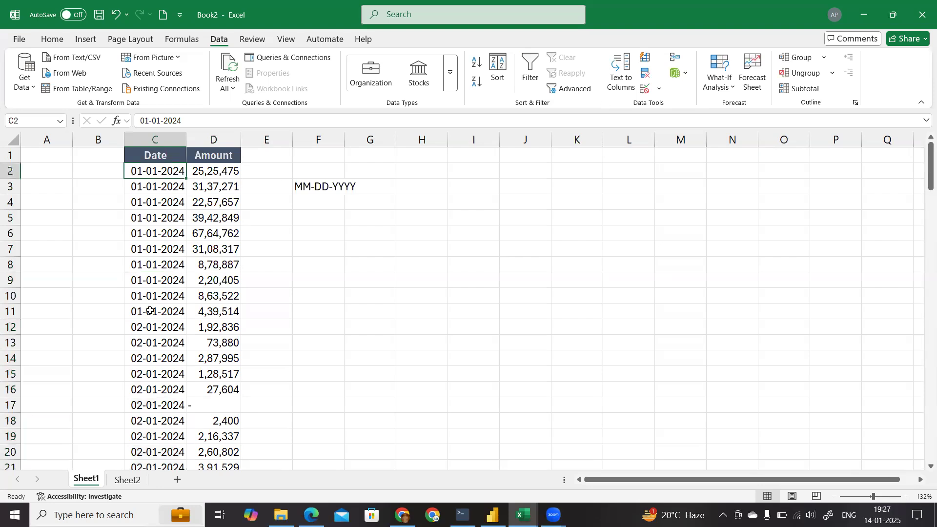
pyautogui.moveTo(152, 327); pyautogui.dragTo(151, 359)
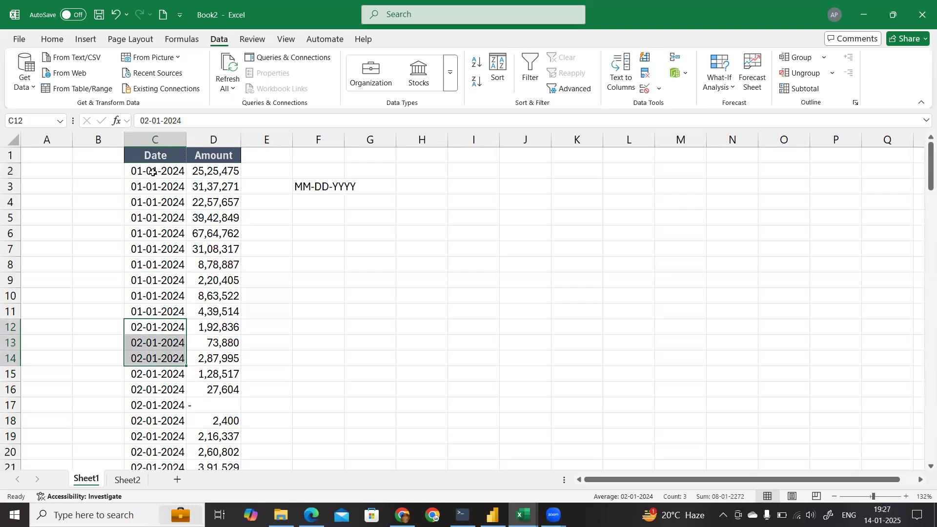
# Step: Convert the dates in C2:C23 in place with Text to Columns as delimited data, using the MDY date format
pyautogui.click(152, 172)
pyautogui.moveTo(152, 172); pyautogui.dragTo(155, 456)
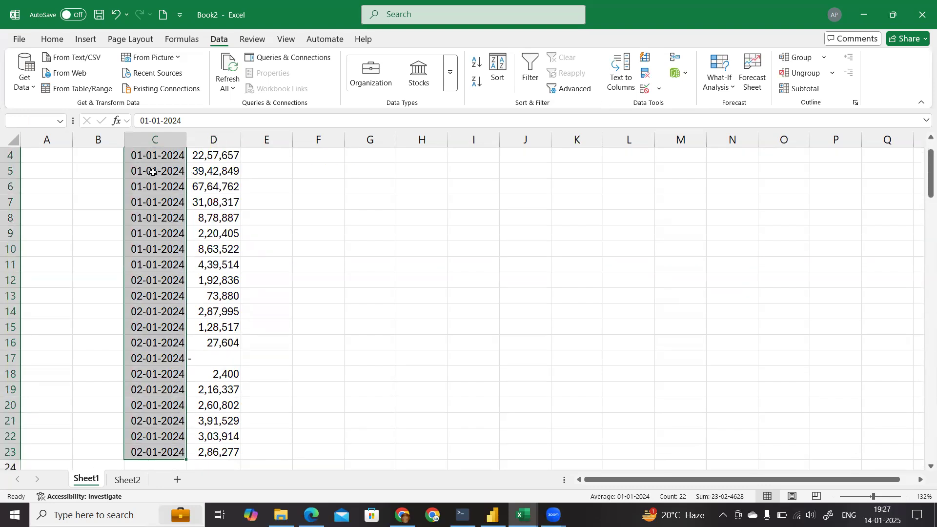
pyautogui.scroll(1, 239, 185)
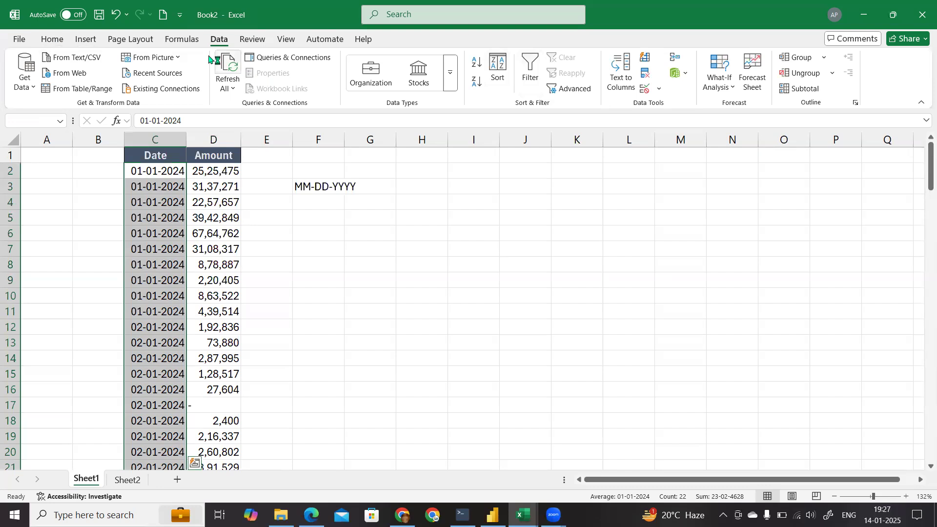
pyautogui.click(633, 80)
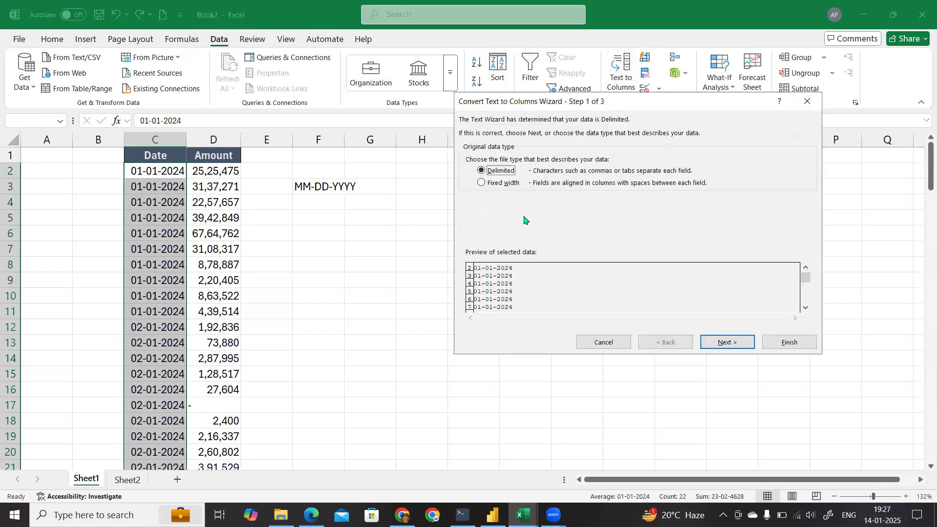
pyautogui.click(734, 344)
pyautogui.click(727, 342)
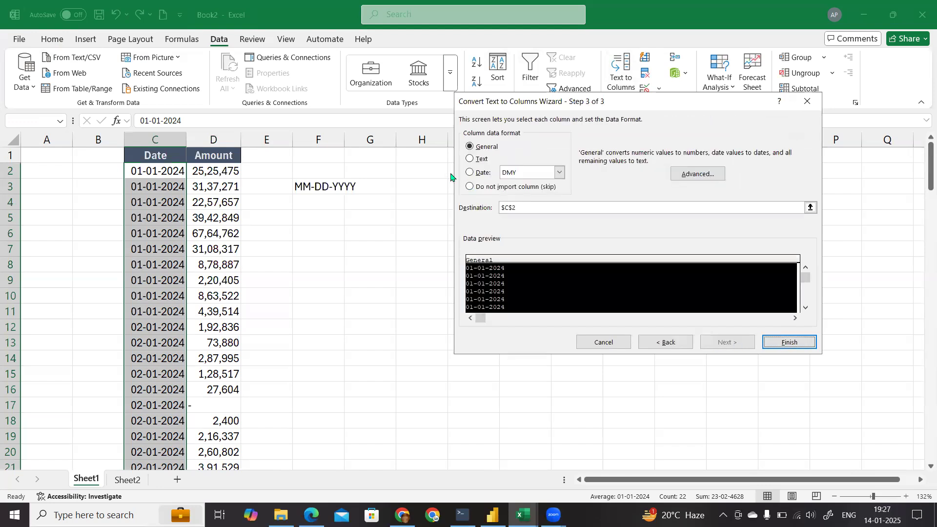
pyautogui.click(481, 173)
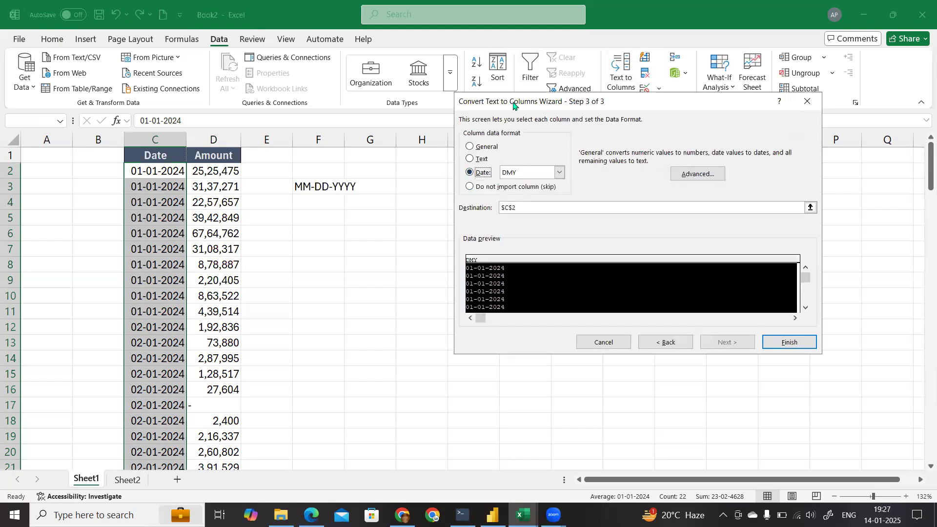
pyautogui.moveTo(513, 106); pyautogui.dragTo(394, 54)
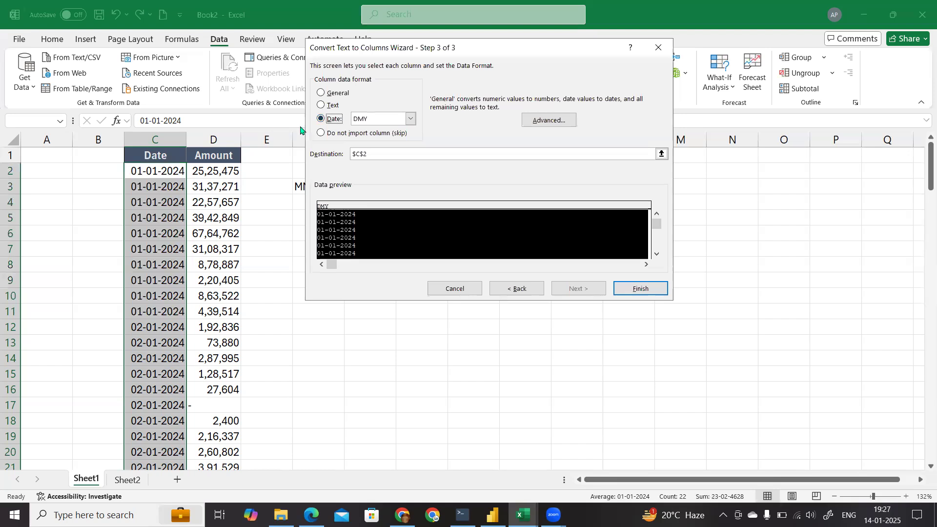
pyautogui.click(408, 119)
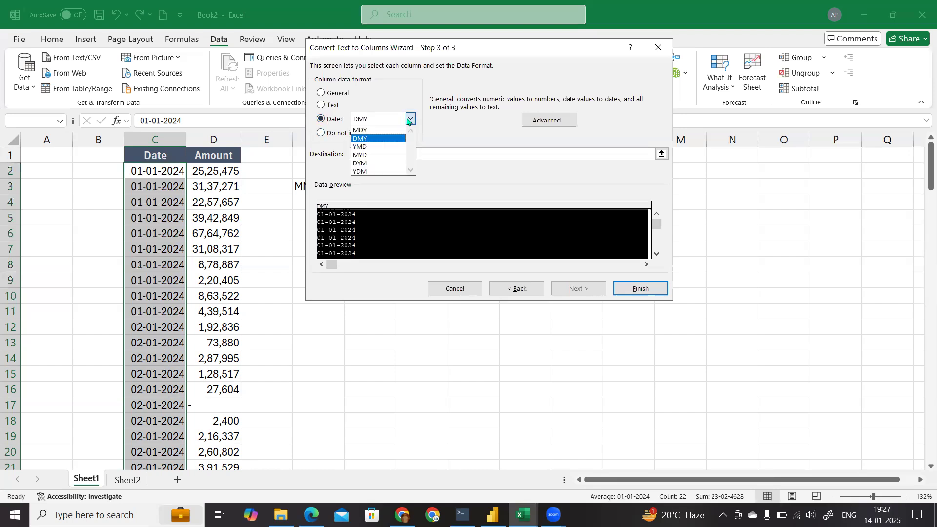
pyautogui.click(376, 131)
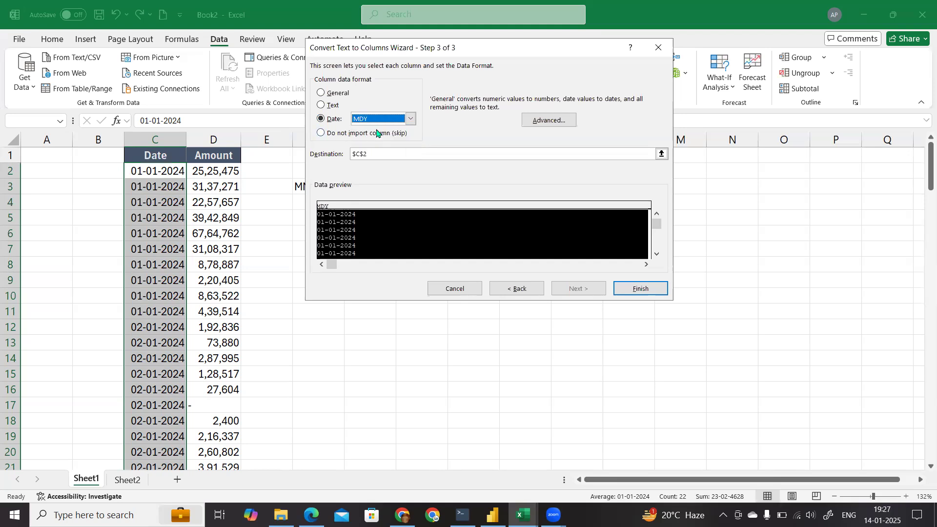
pyautogui.click(638, 291)
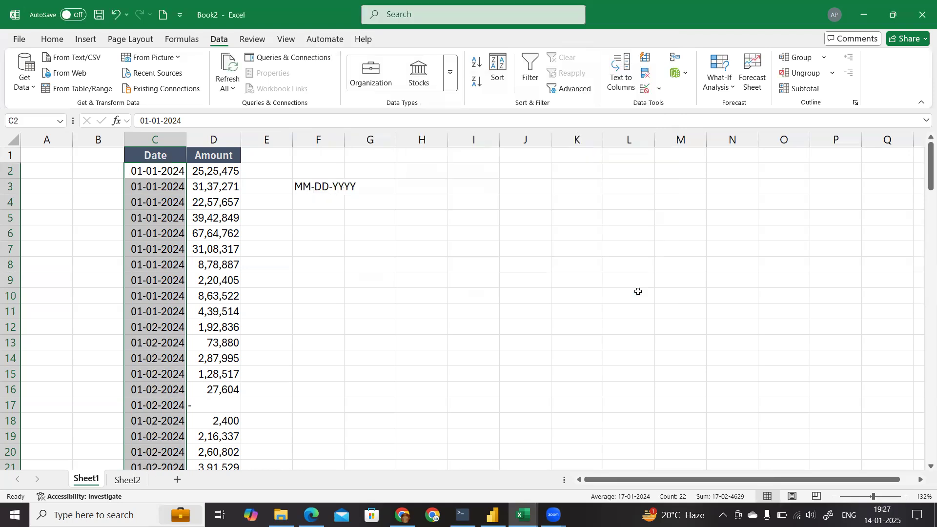
# Step: Review the converted dates down the Date column, highlighting C12:C23
pyautogui.scroll(-1, 205, 386)
pyautogui.scroll(1, 170, 399)
pyautogui.moveTo(151, 171); pyautogui.dragTo(156, 420)
pyautogui.click(153, 330)
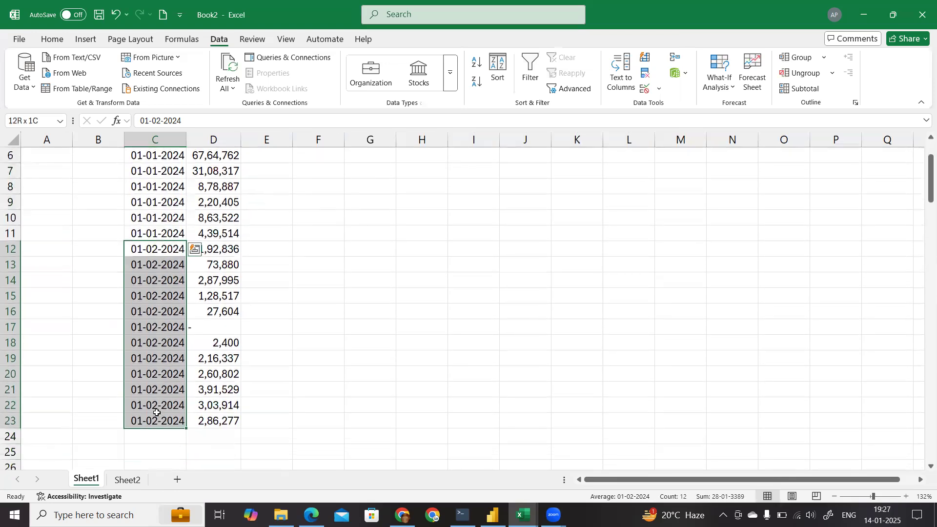
pyautogui.scroll(2, 488, 196)
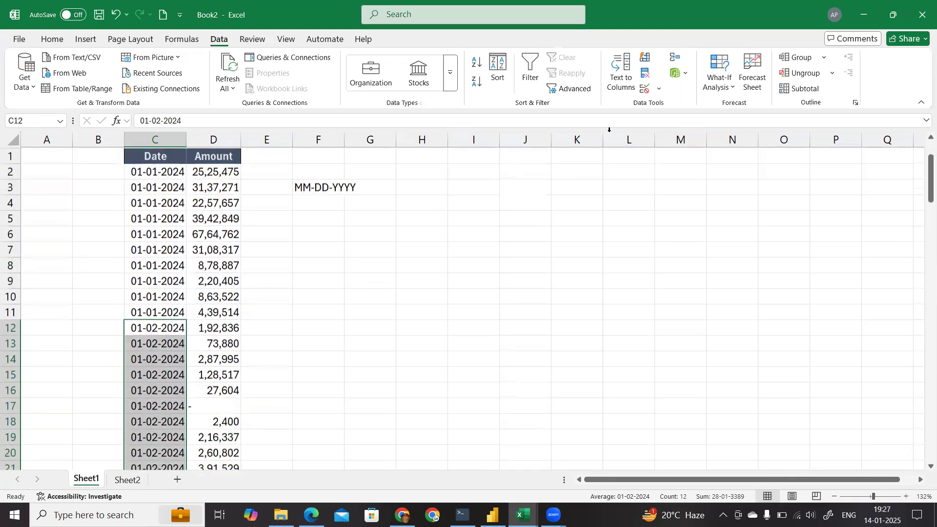
pyautogui.click(539, 205)
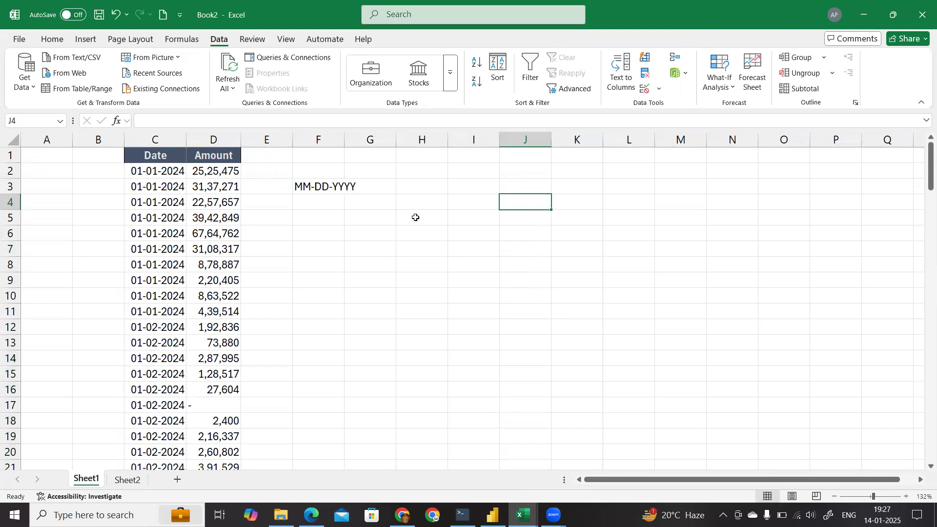
pyautogui.keyDown('ctrl'); pyautogui.scroll(5, 415, 217); pyautogui.keyUp('ctrl')
pyautogui.click(449, 243)
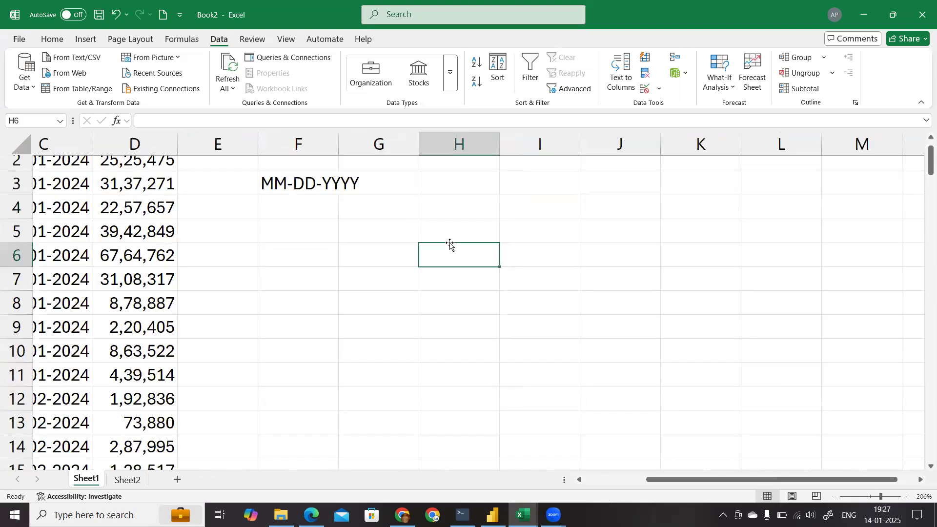